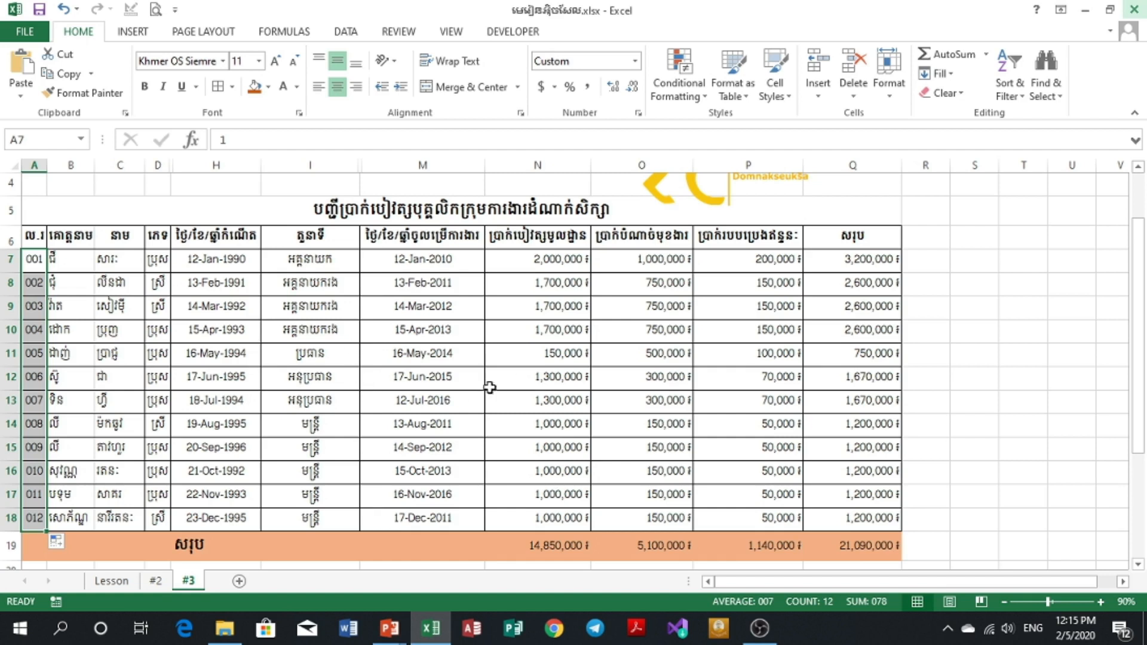
# Step: Enter the labels Count, CountA and CountBlank in cells M21, M22 and M23 below the salary table
pyautogui.scroll(1, 487, 384)
pyautogui.scroll(-2, 492, 385)
pyautogui.scroll(-2, 492, 386)
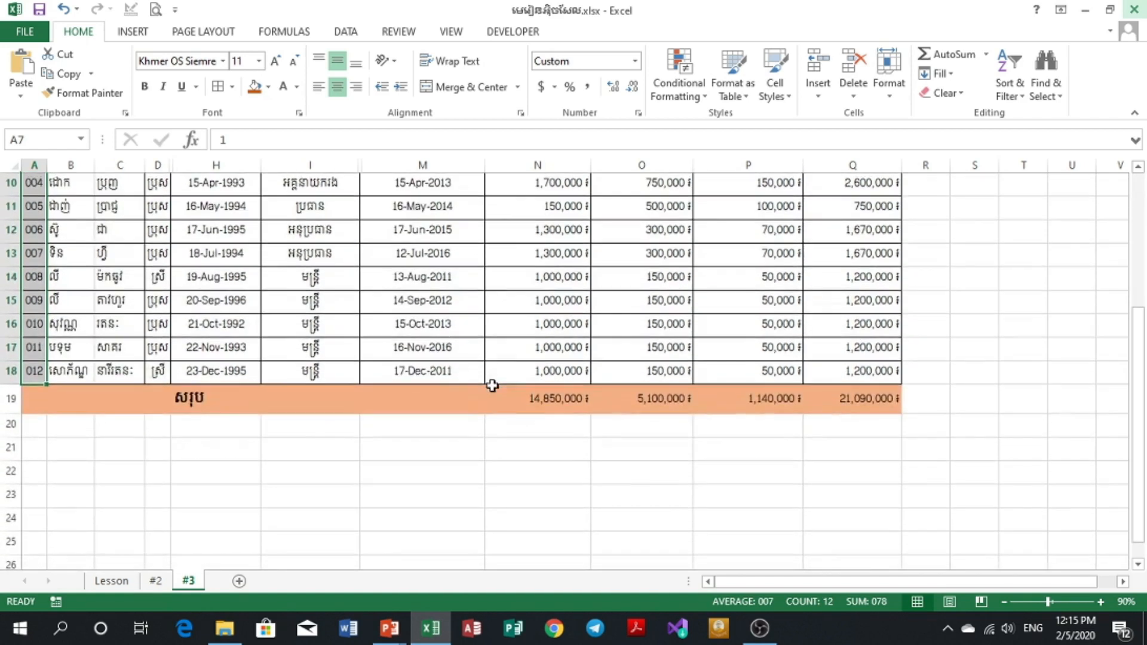
pyautogui.click(407, 448)
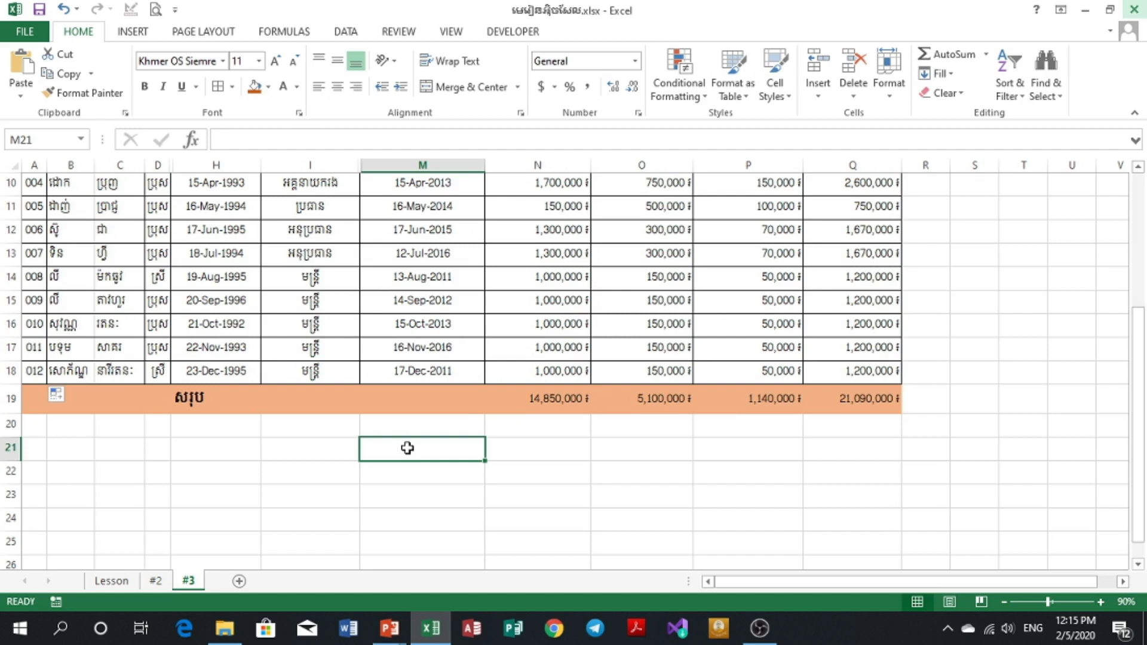
pyautogui.write('Count')
pyautogui.press('Return')
pyautogui.write('Counta')
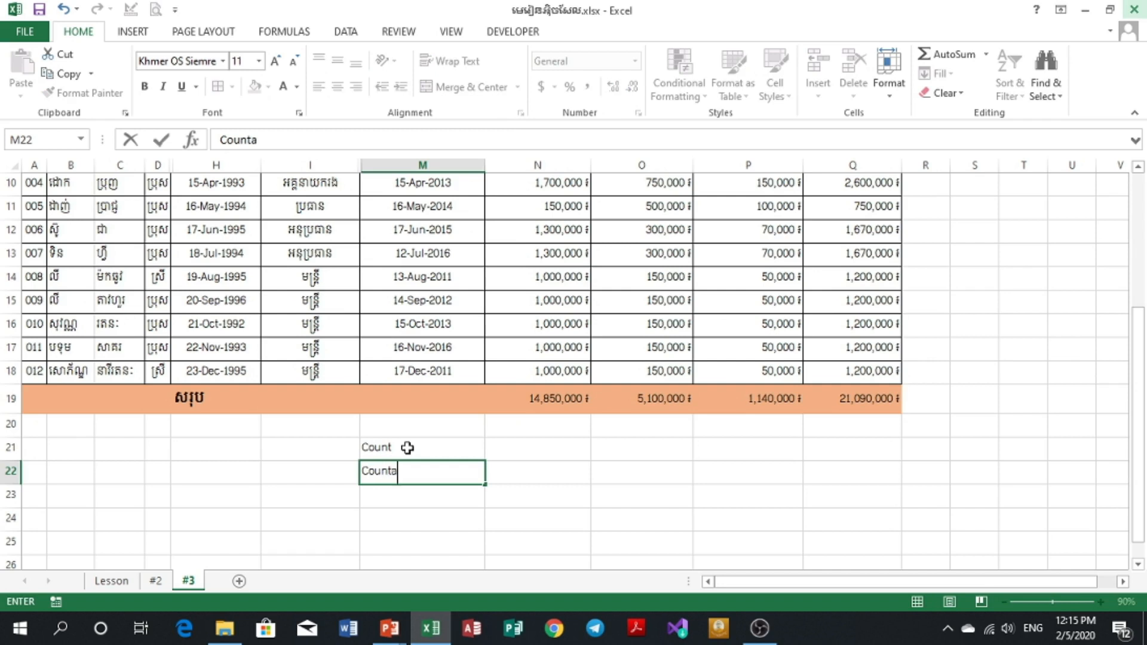
pyautogui.press('BackSpace')
pyautogui.write('A')
pyautogui.press('Return')
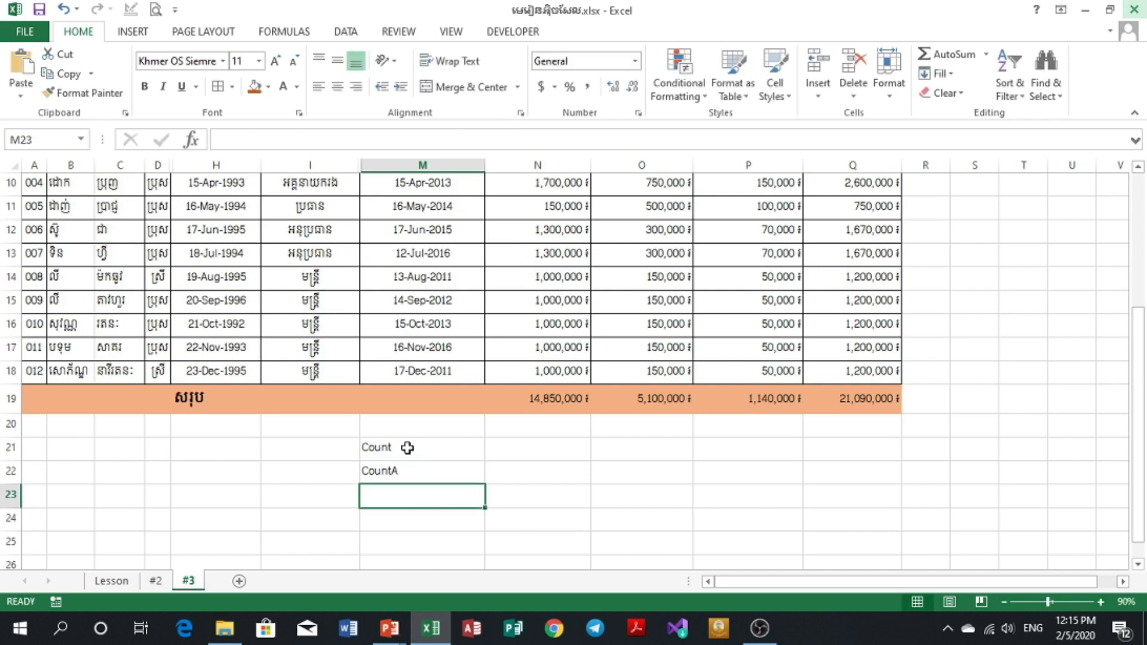
pyautogui.write('CountBlank')
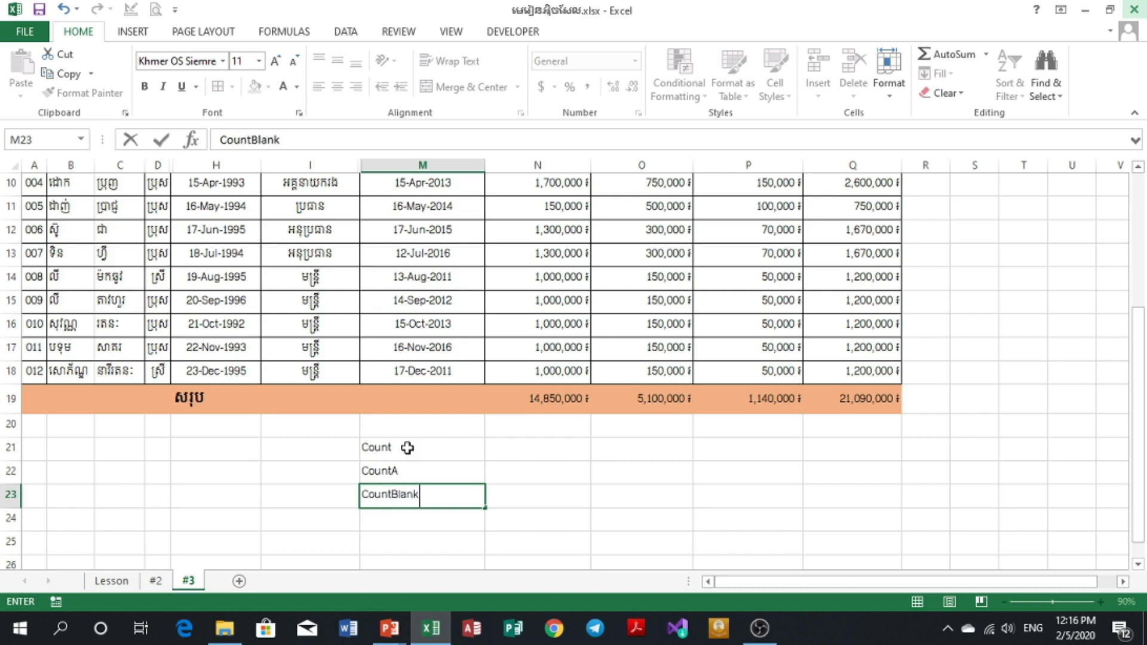
pyautogui.hotkey('ctrl', 'Return')
pyautogui.press('Down')
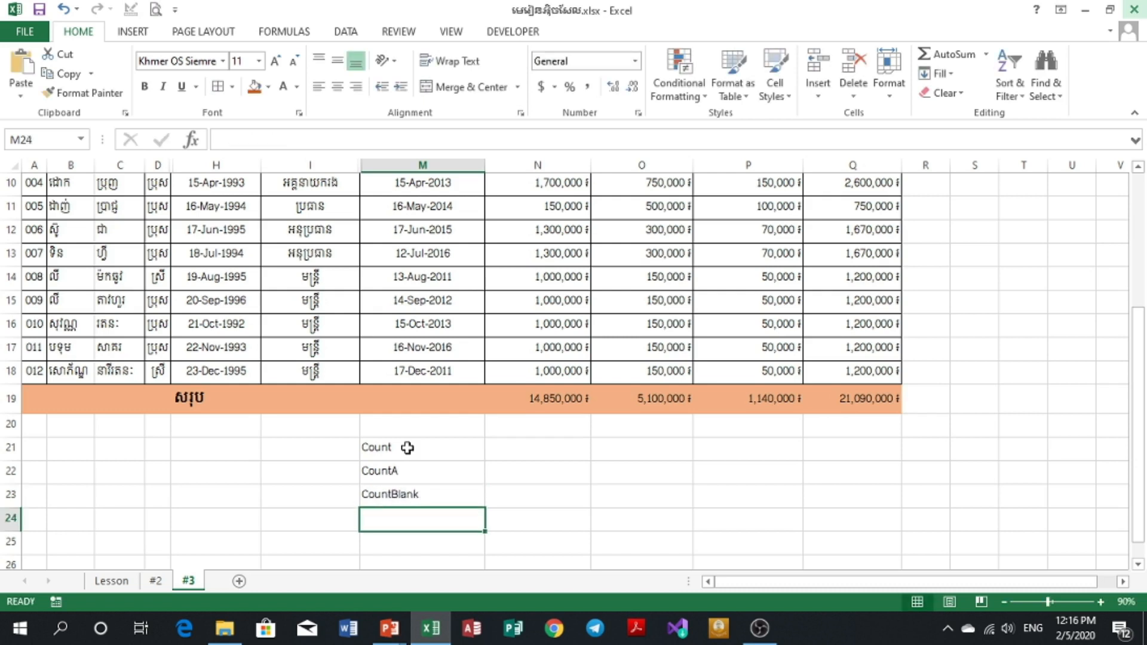
# Step: Clear the sequence numbers from cells A7:A18 of the salary table
pyautogui.scroll(2, 407, 447)
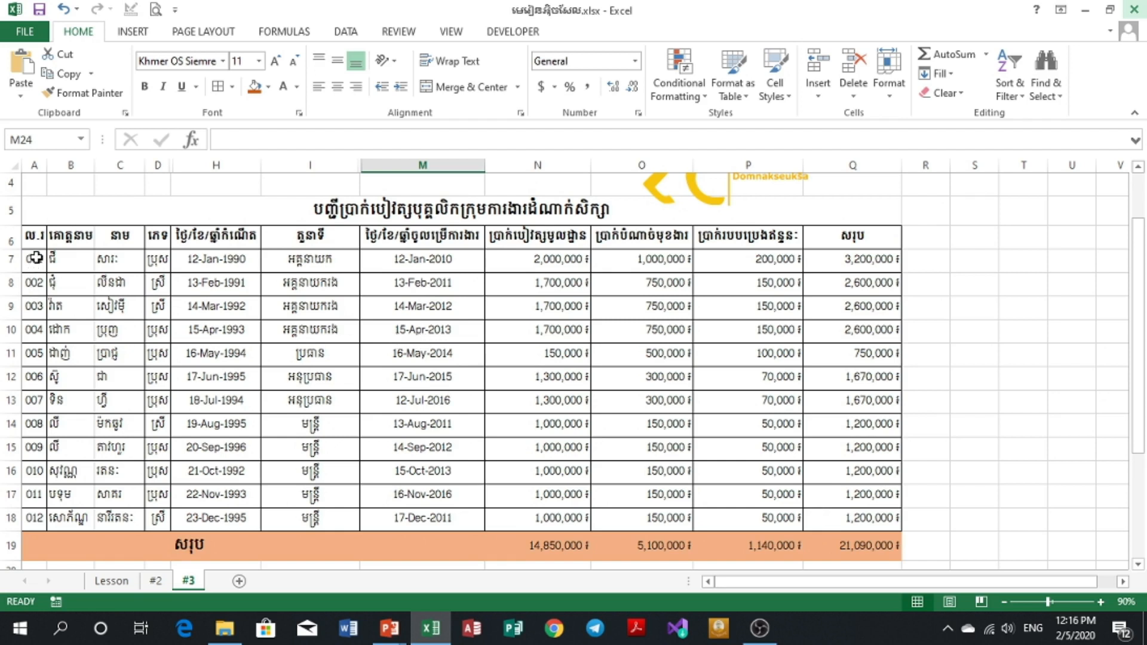
pyautogui.moveTo(36, 258); pyautogui.dragTo(41, 525)
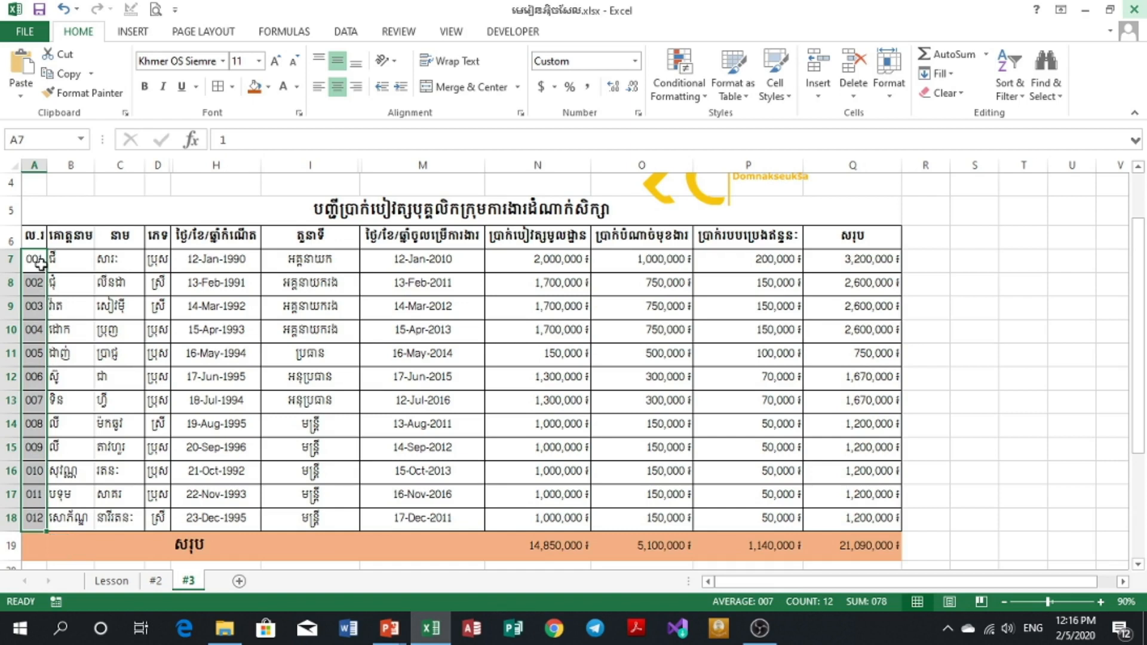
pyautogui.press('Delete')
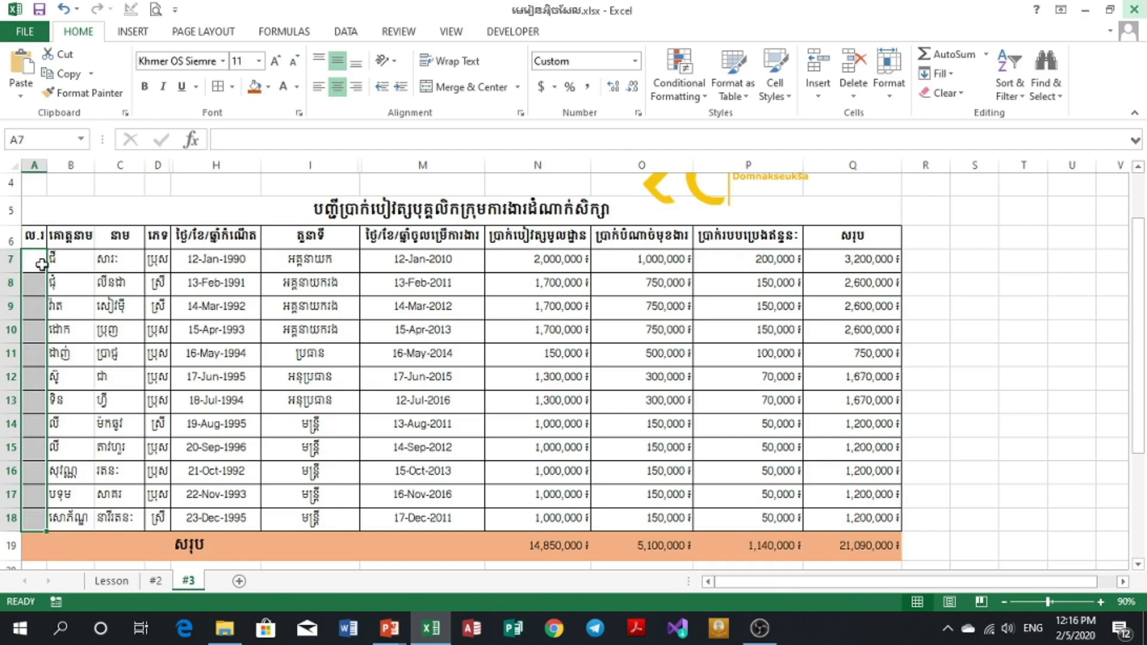
# Step: Apply the custom number format 00# to cell A7
pyautogui.click(34, 265)
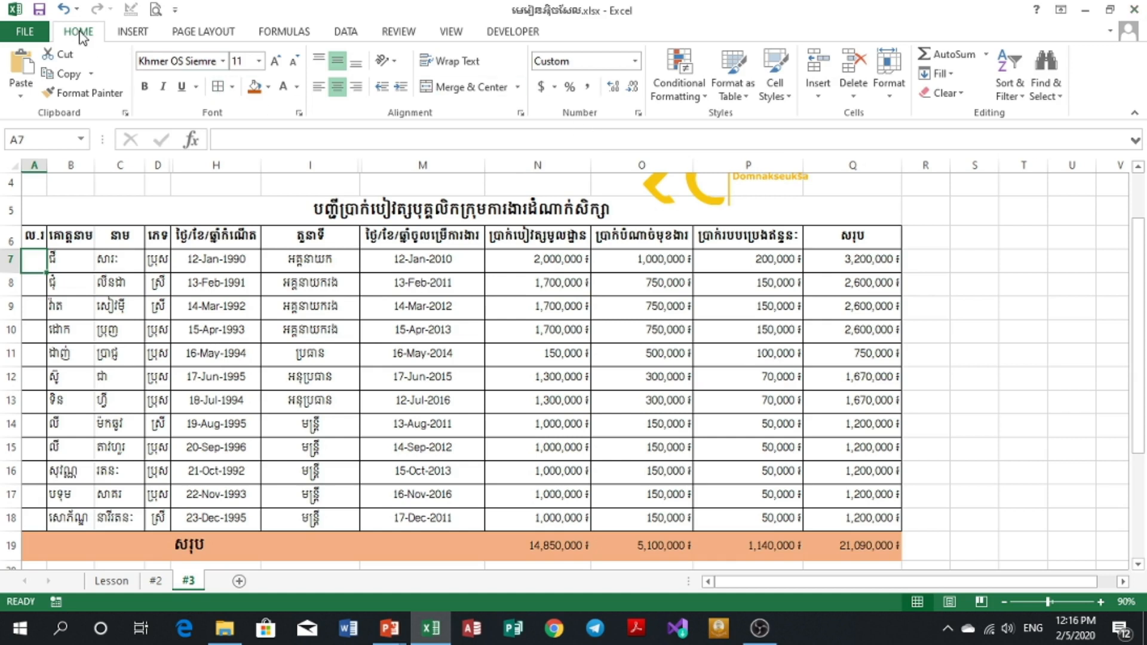
pyautogui.click(638, 116)
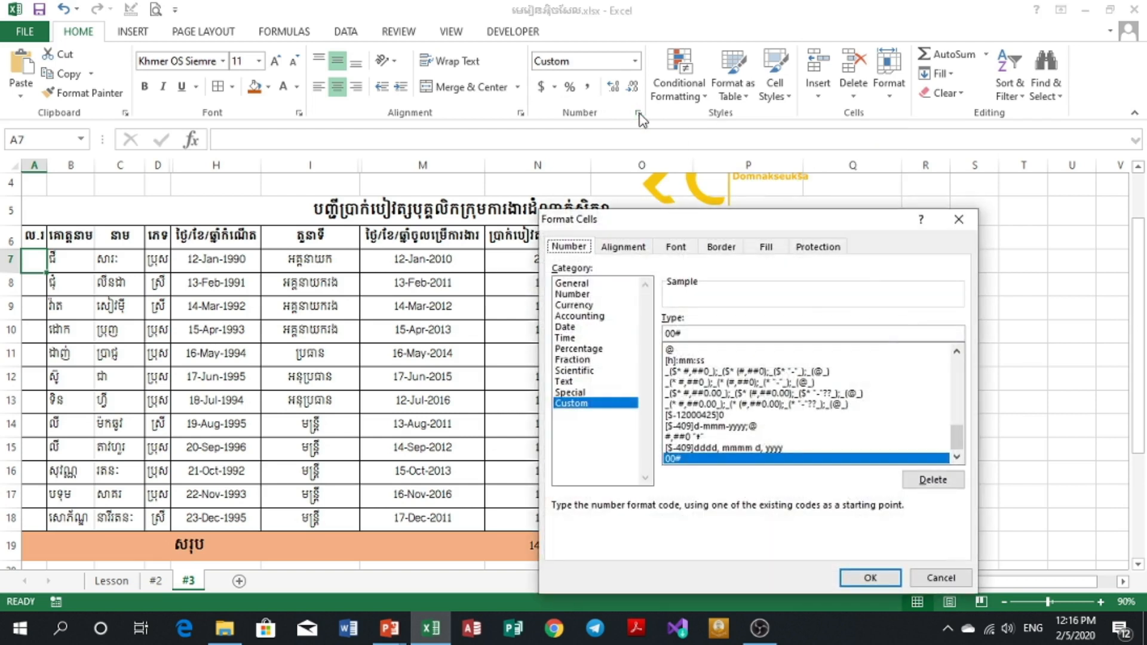
pyautogui.click(580, 406)
pyautogui.press('BackSpace')
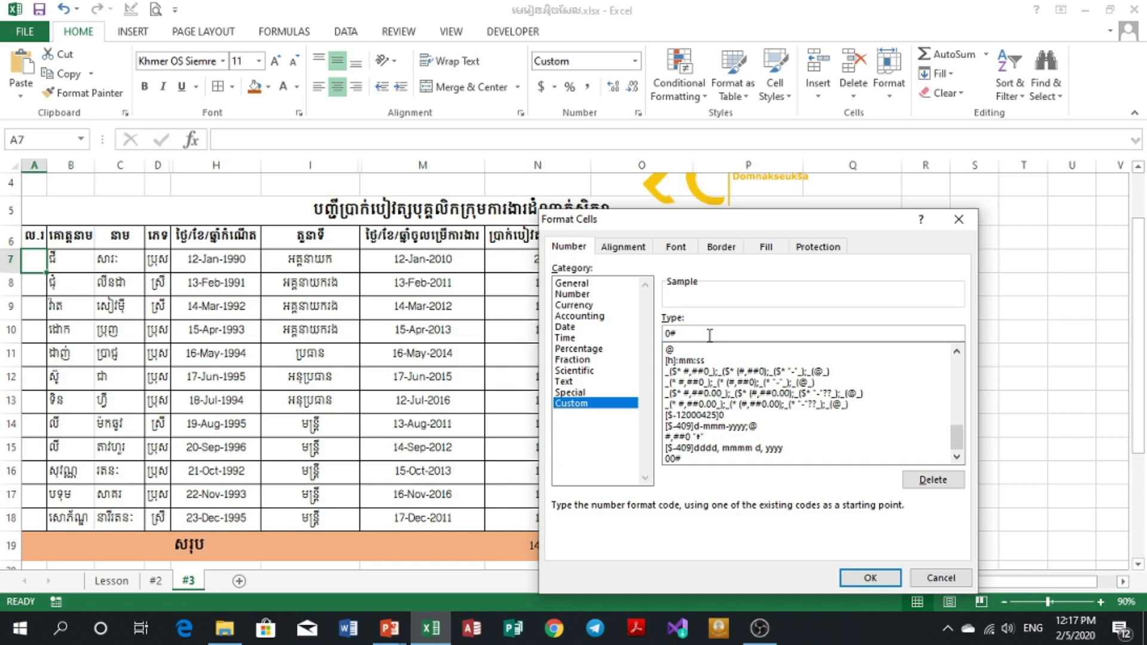
pyautogui.write('0')
pyautogui.doubleClick(685, 333)
pyautogui.click(688, 334)
pyautogui.click(884, 578)
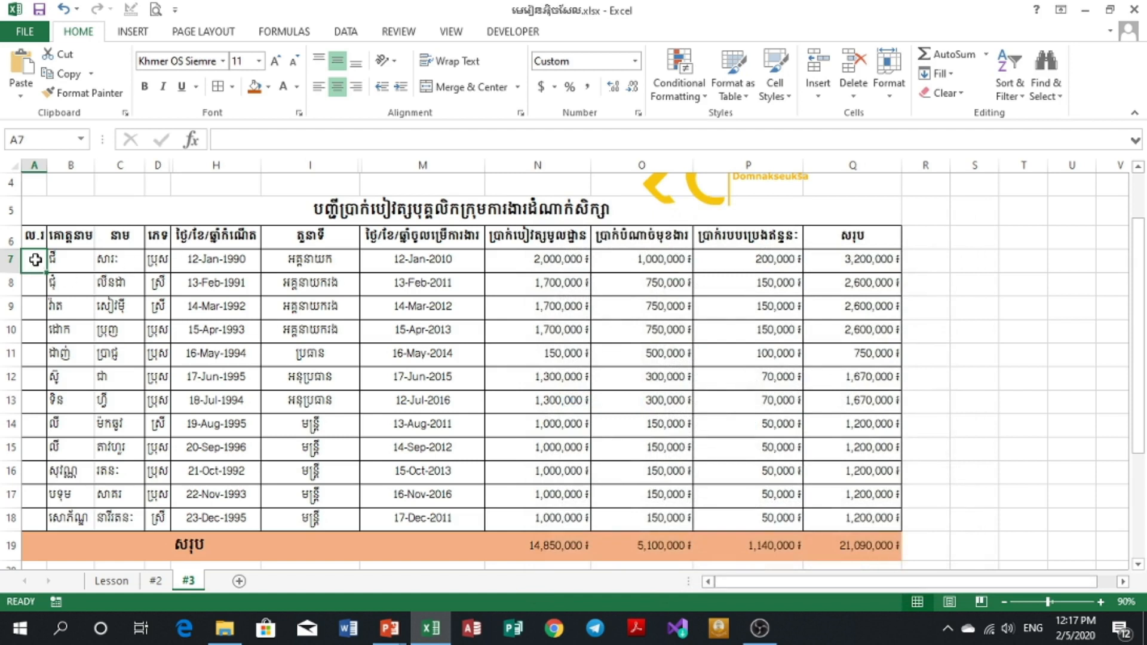
# Step: Enter 1 in cell A7 as the first sequence number
pyautogui.click(43, 283)
pyautogui.click(36, 258)
pyautogui.write('1')
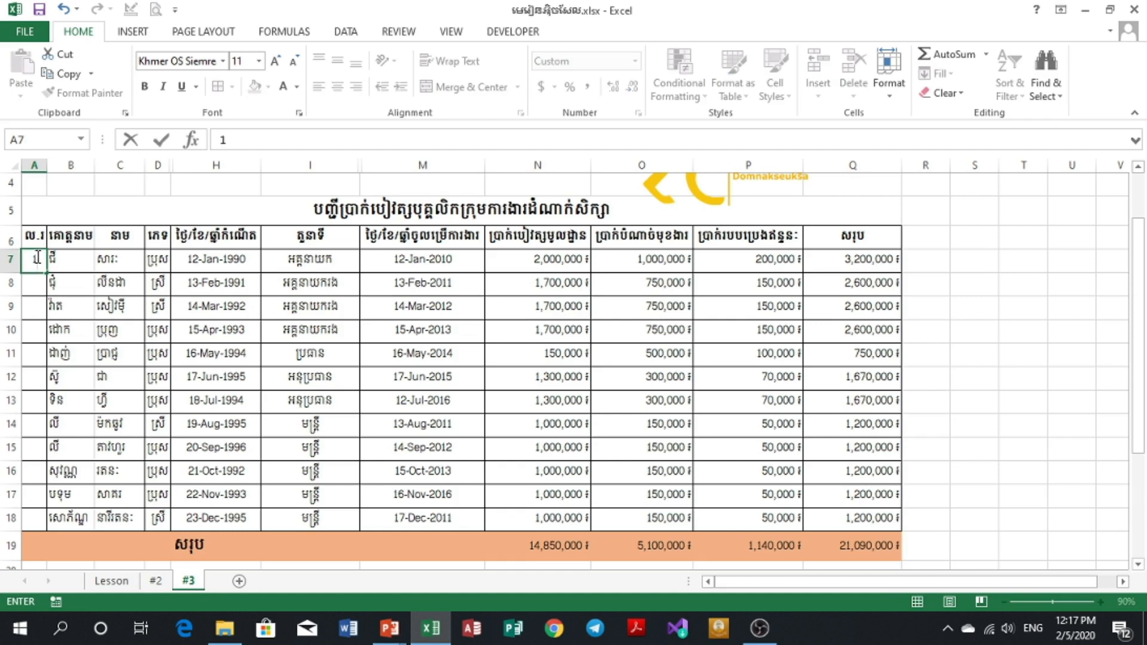
pyautogui.press('Return')
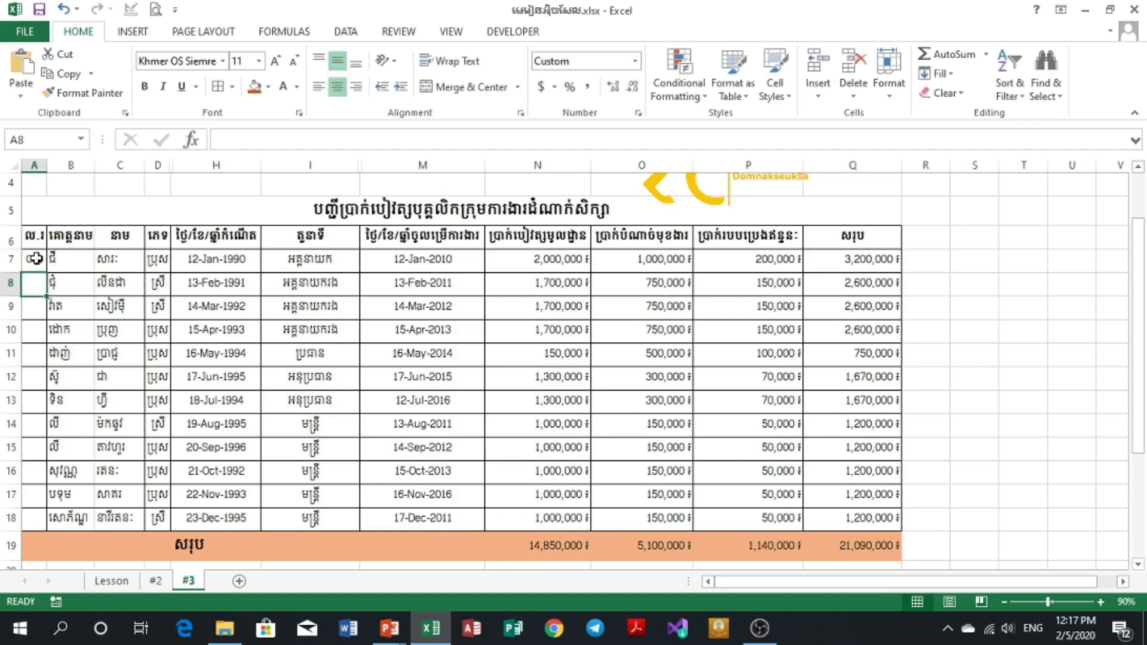
# Step: Fill cell A7 down to A18 and set the fill option to Fill Series
pyautogui.click(36, 261)
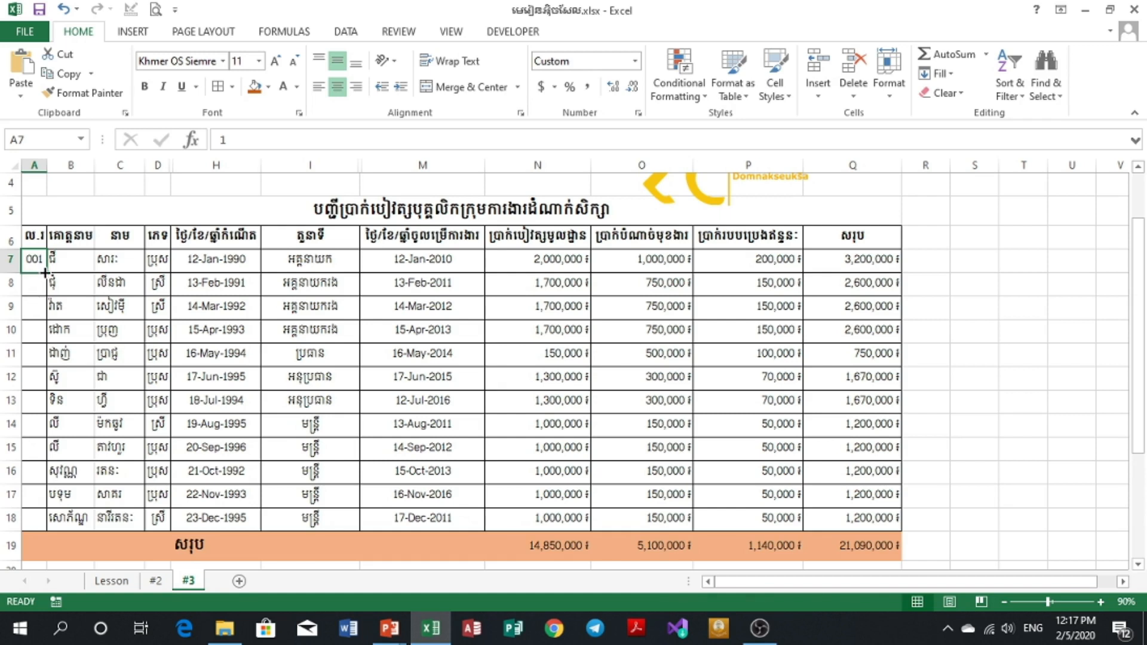
pyautogui.moveTo(46, 273); pyautogui.dragTo(47, 521)
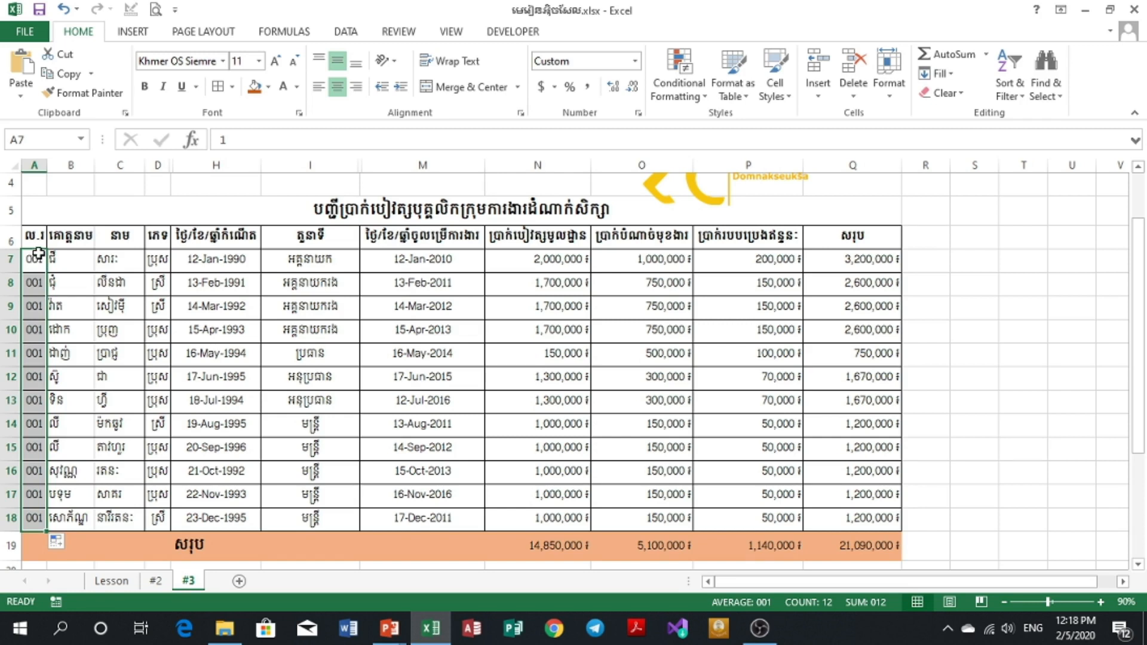
pyautogui.click(67, 544)
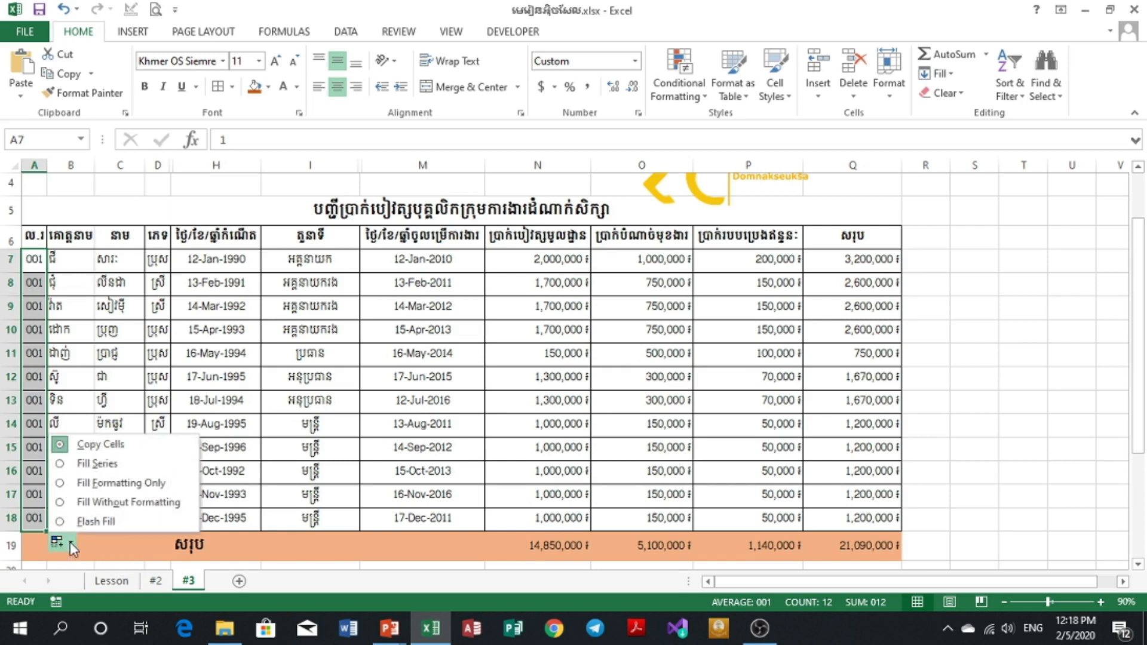
pyautogui.click(93, 468)
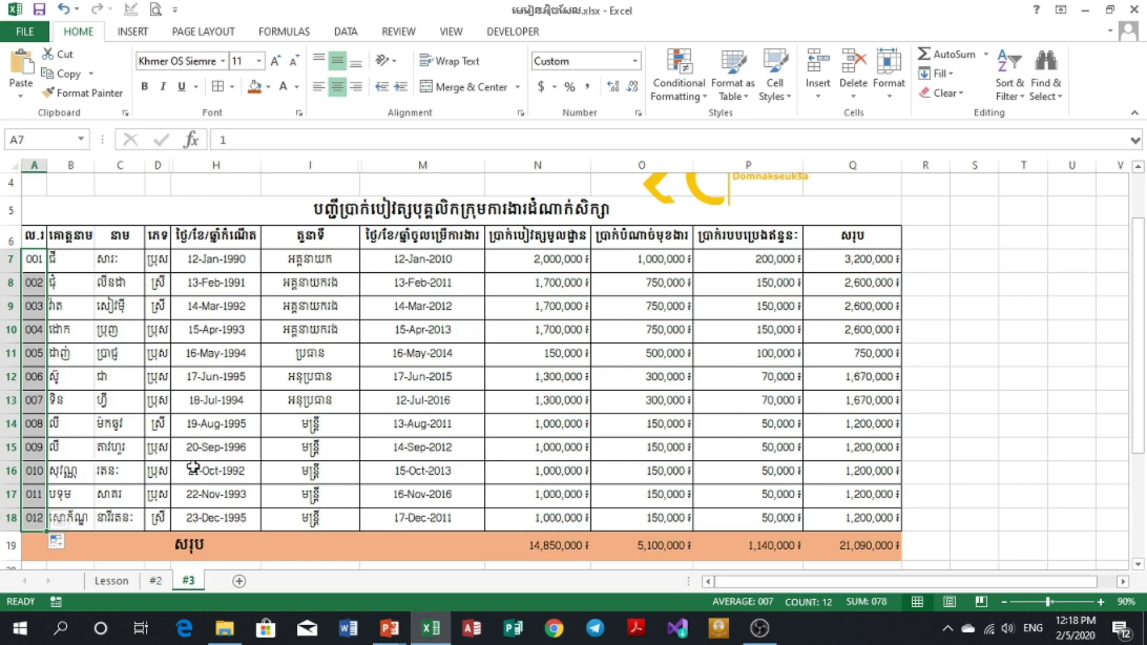
# Step: Clear cells A8:A18 and refill them from A7 directly as an increasing number series up to 12
pyautogui.moveTo(38, 284); pyautogui.dragTo(37, 515)
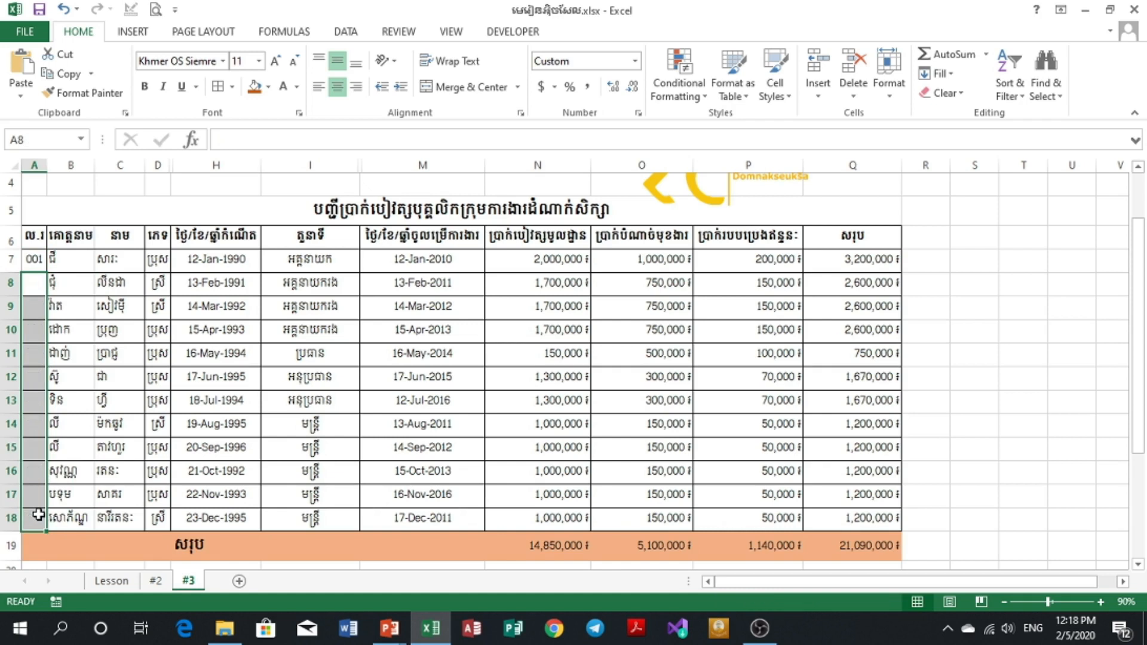
pyautogui.press('Delete')
pyautogui.click(38, 258)
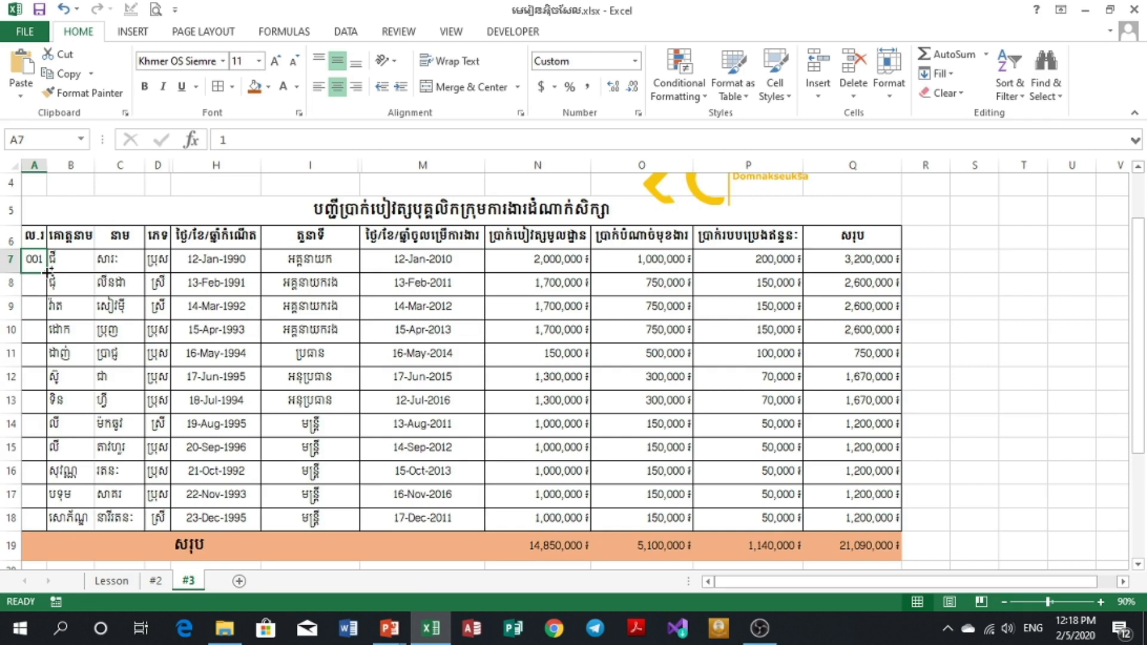
pyautogui.moveTo(47, 272); pyautogui.dragTo(52, 523)
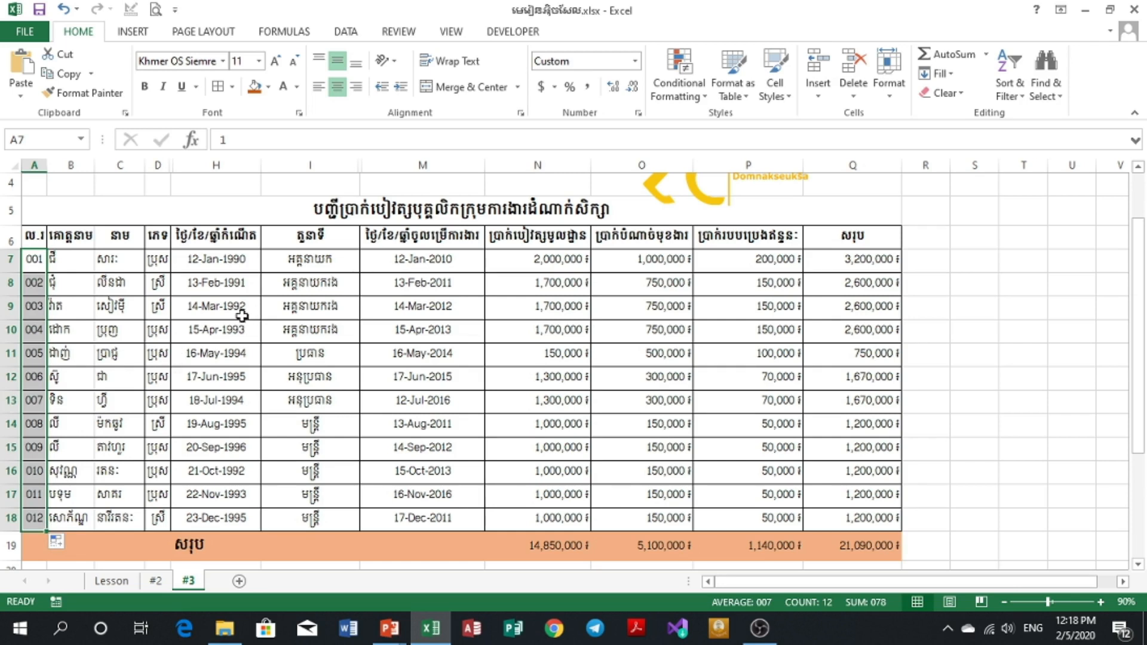
pyautogui.scroll(-2, 242, 315)
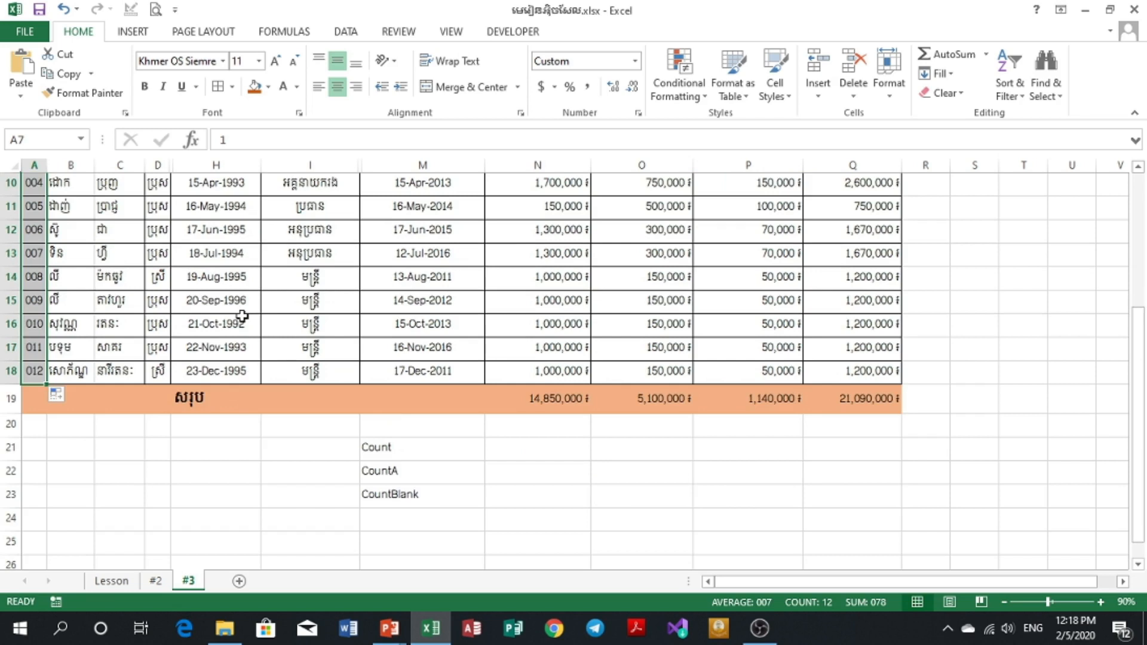
pyautogui.scroll(2, 242, 315)
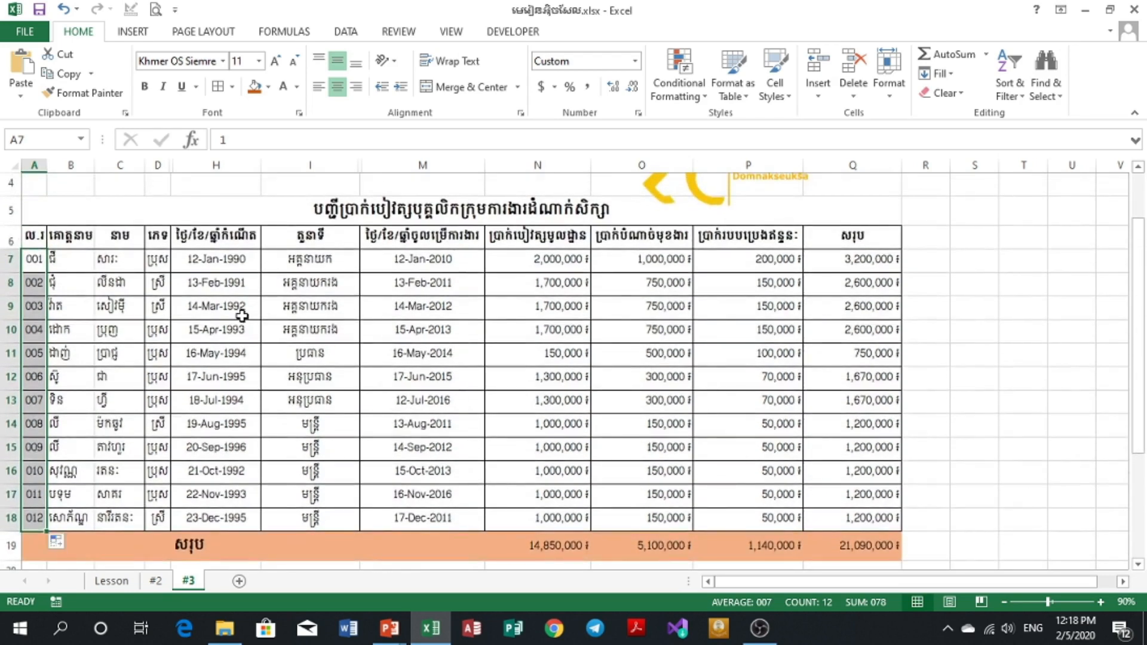
pyautogui.scroll(-2, 242, 315)
pyautogui.moveTo(401, 454); pyautogui.dragTo(399, 495)
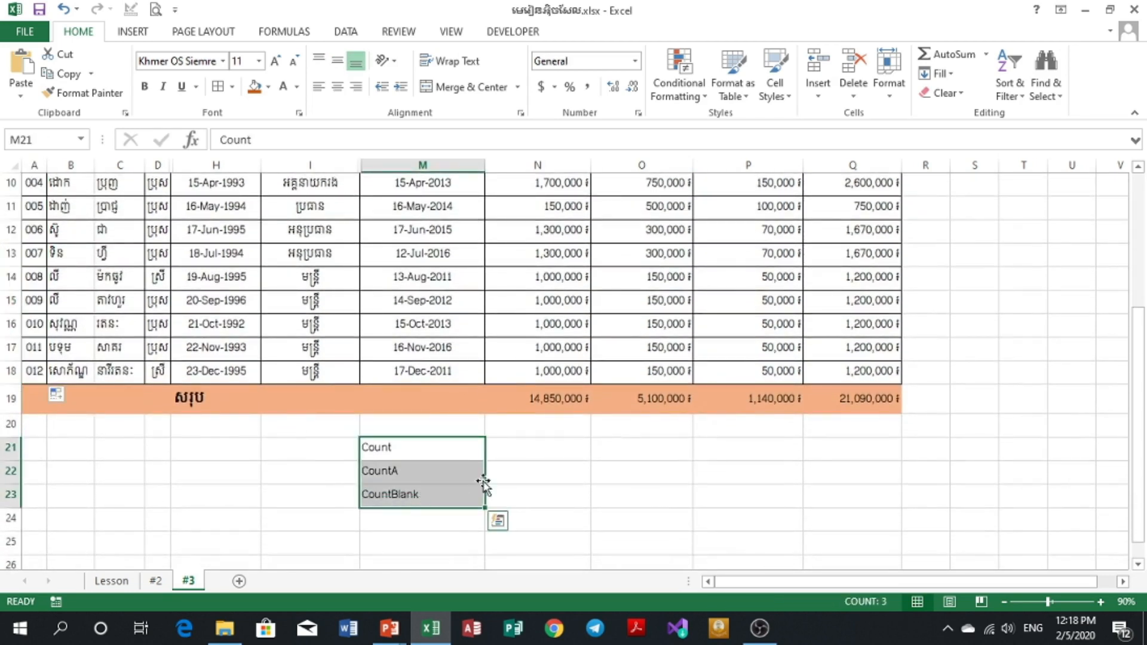
pyautogui.scroll(2, 493, 463)
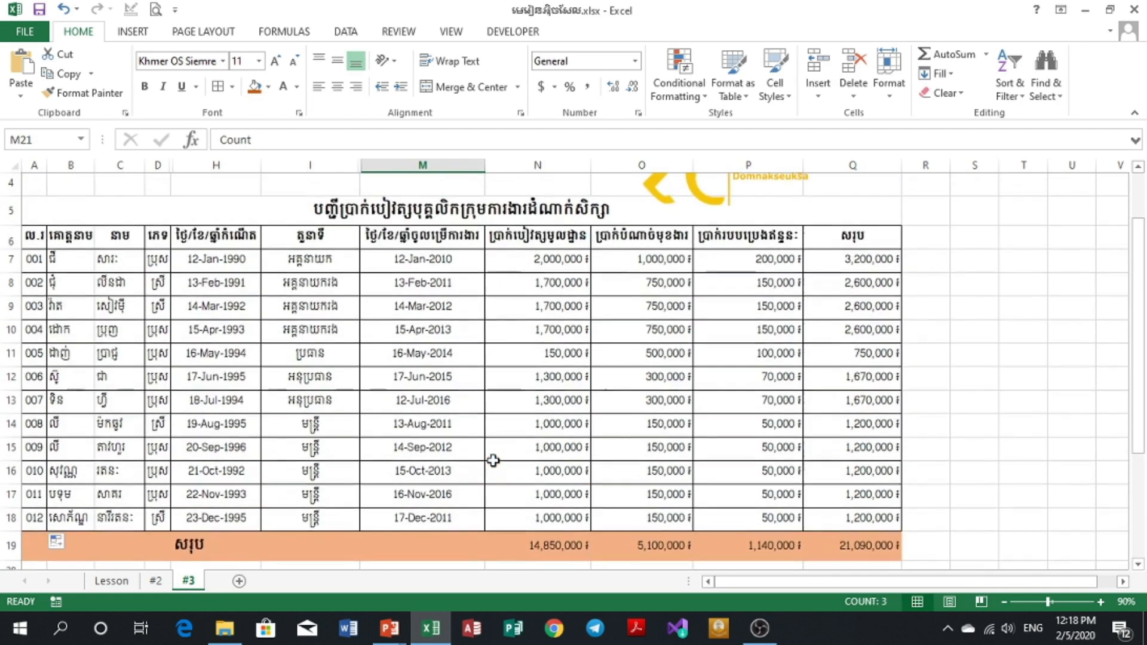
# Step: Count the numeric entries of the sequence number column in cell S7 with the formula =COUNT(A7:A18)
pyautogui.click(967, 236)
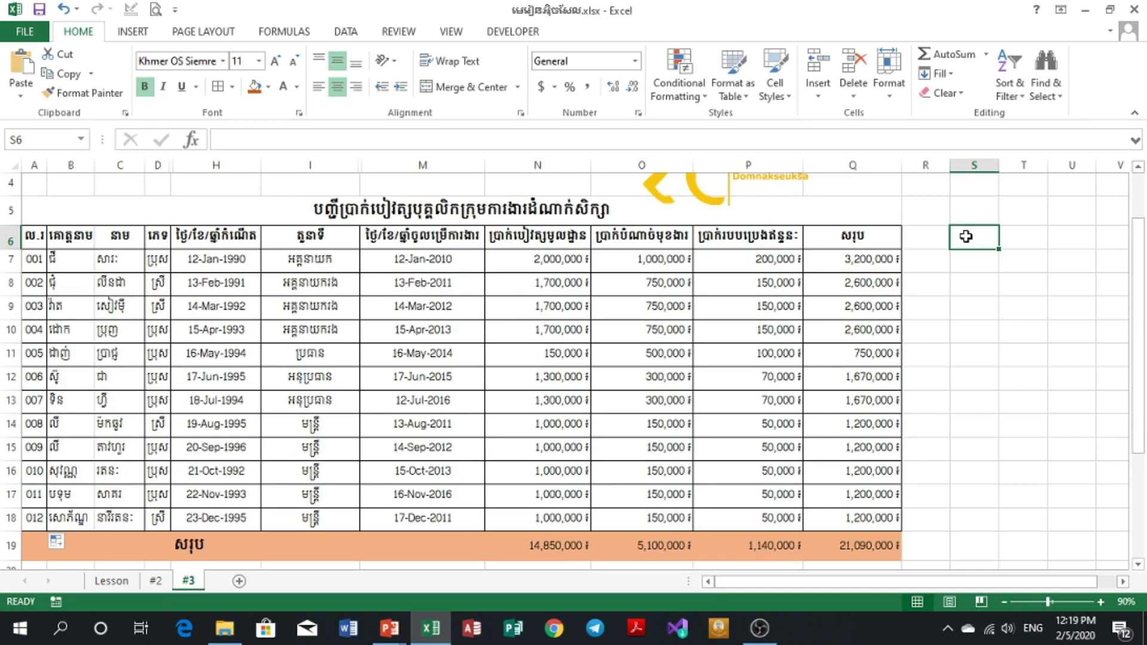
pyautogui.click(973, 259)
pyautogui.write('=')
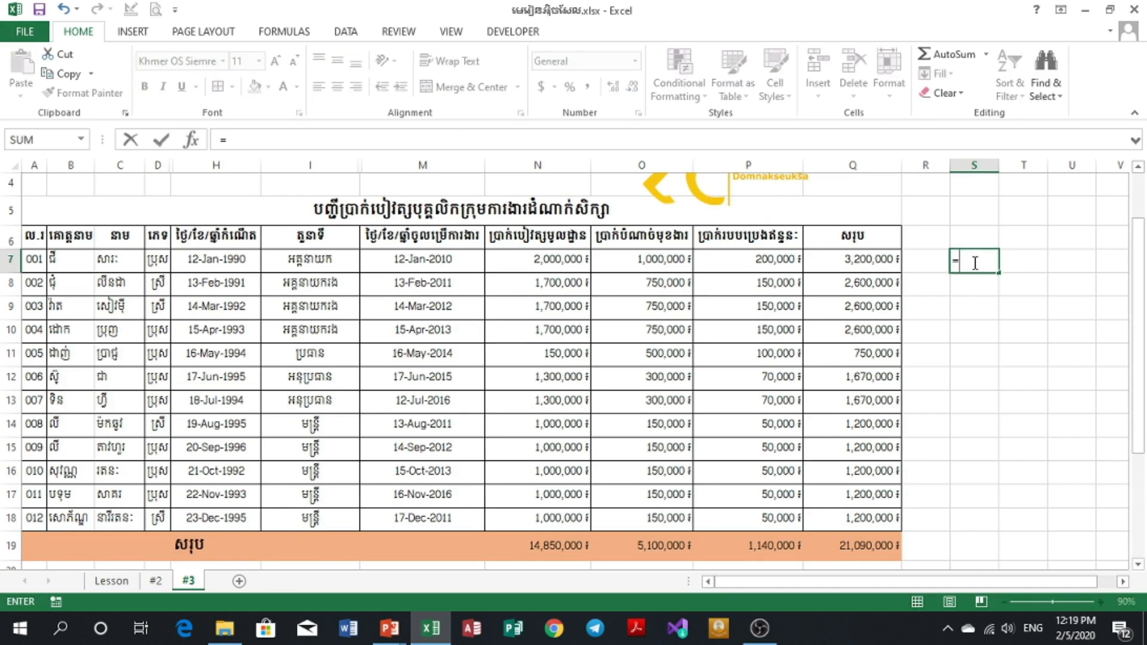
pyautogui.write('count')
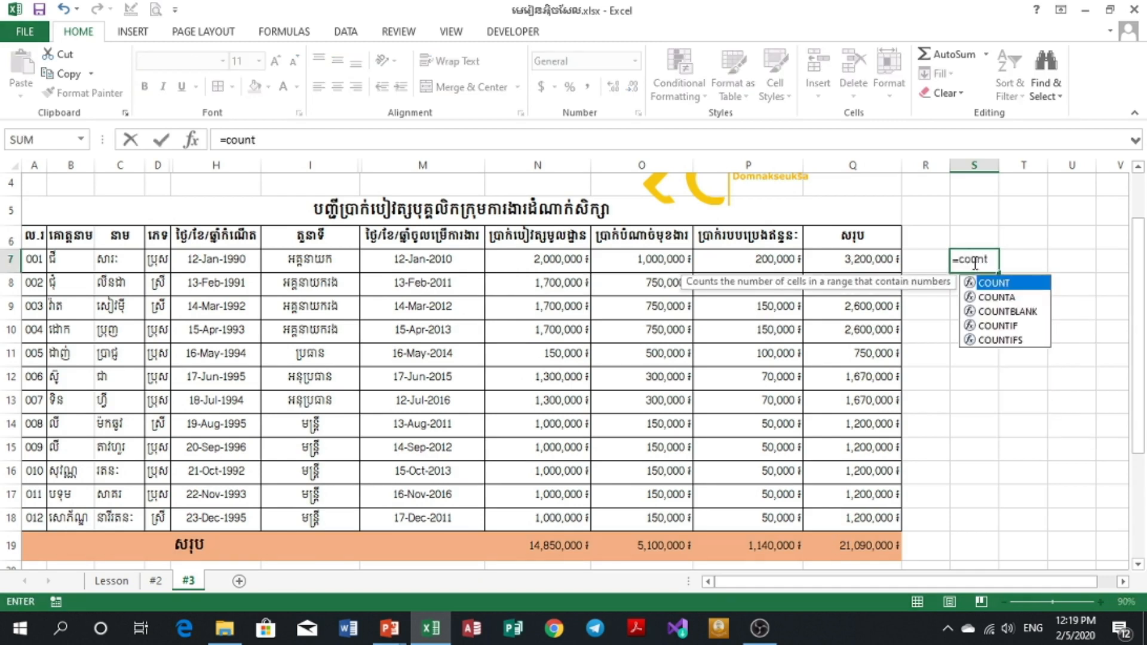
pyautogui.press('Tab')
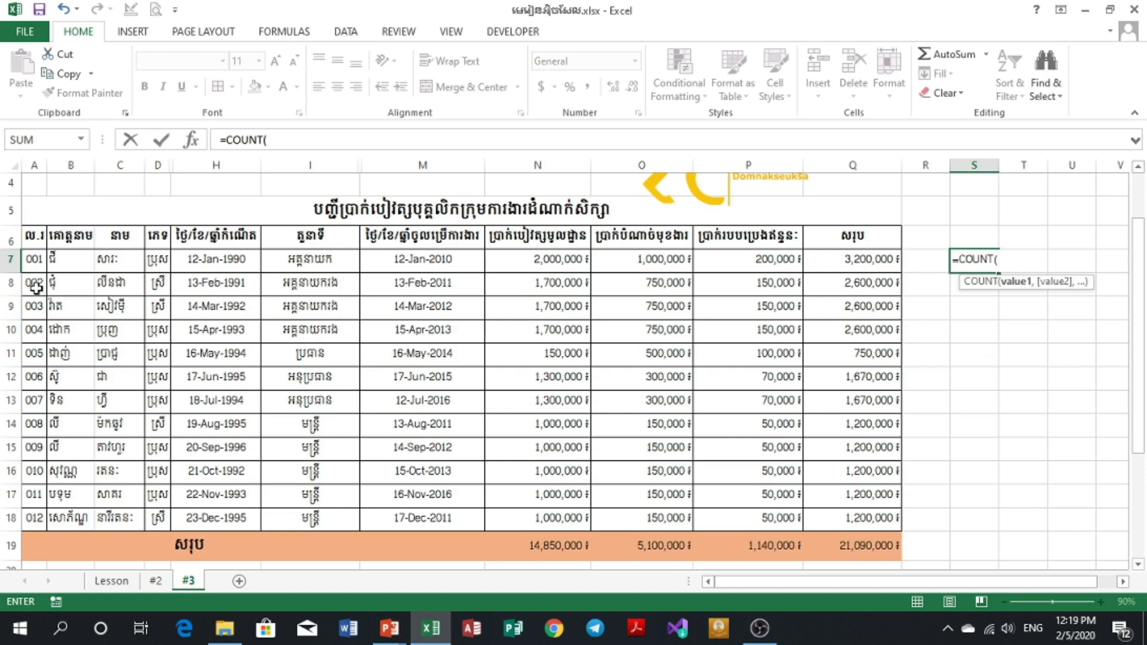
pyautogui.moveTo(36, 260); pyautogui.dragTo(40, 527)
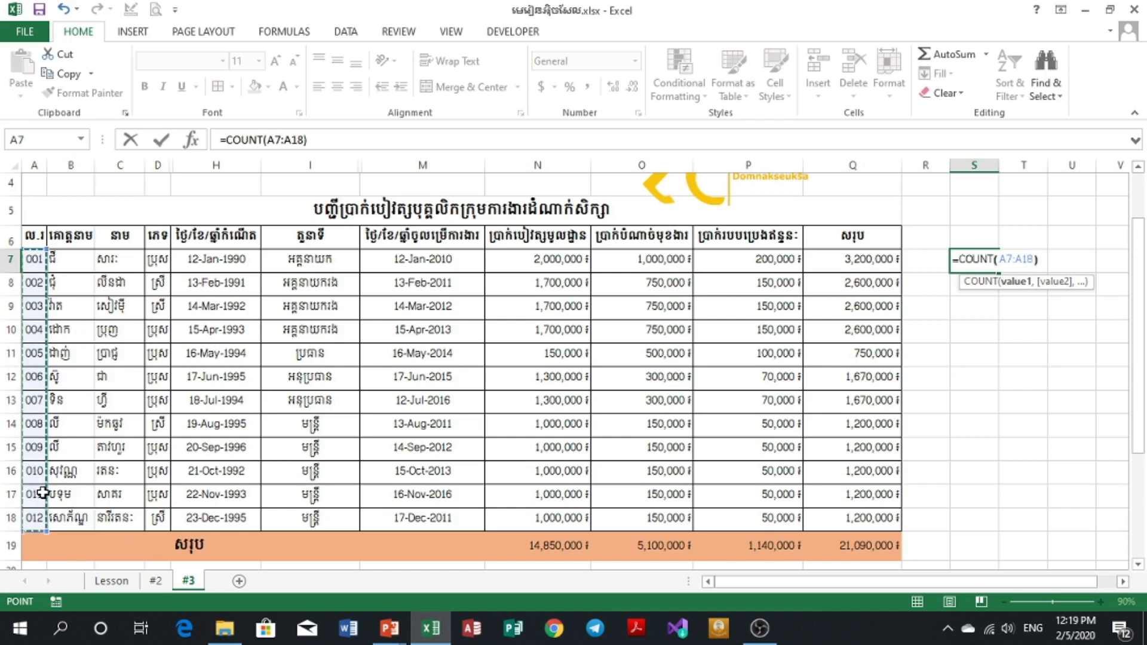
pyautogui.write(')')
pyautogui.press('Return')
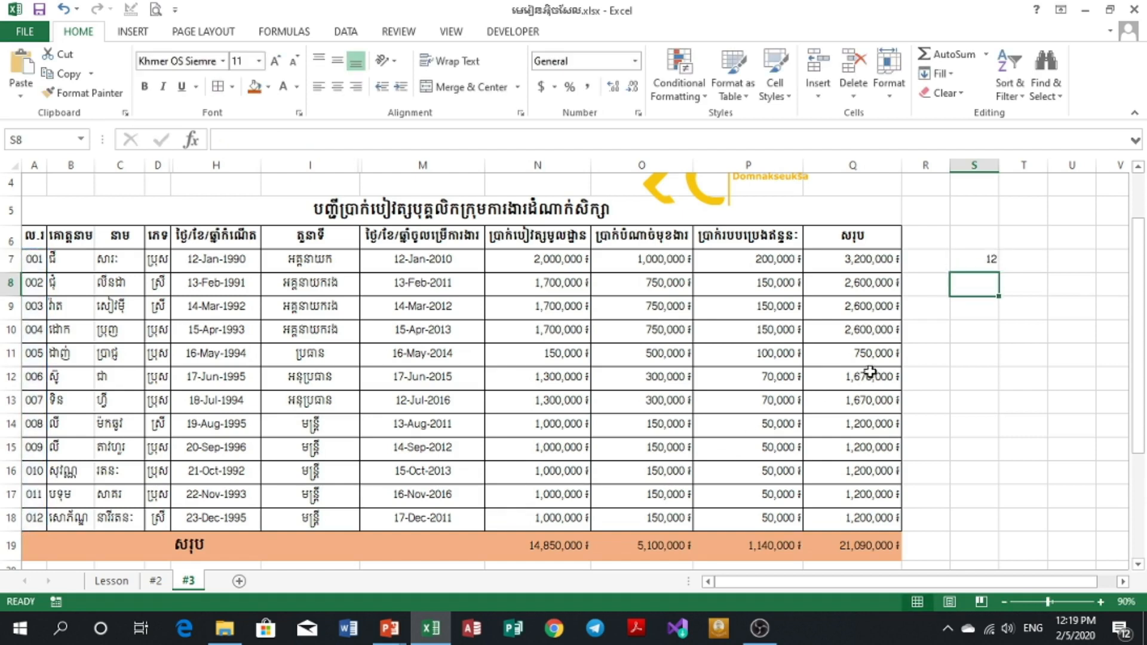
pyautogui.click(991, 261)
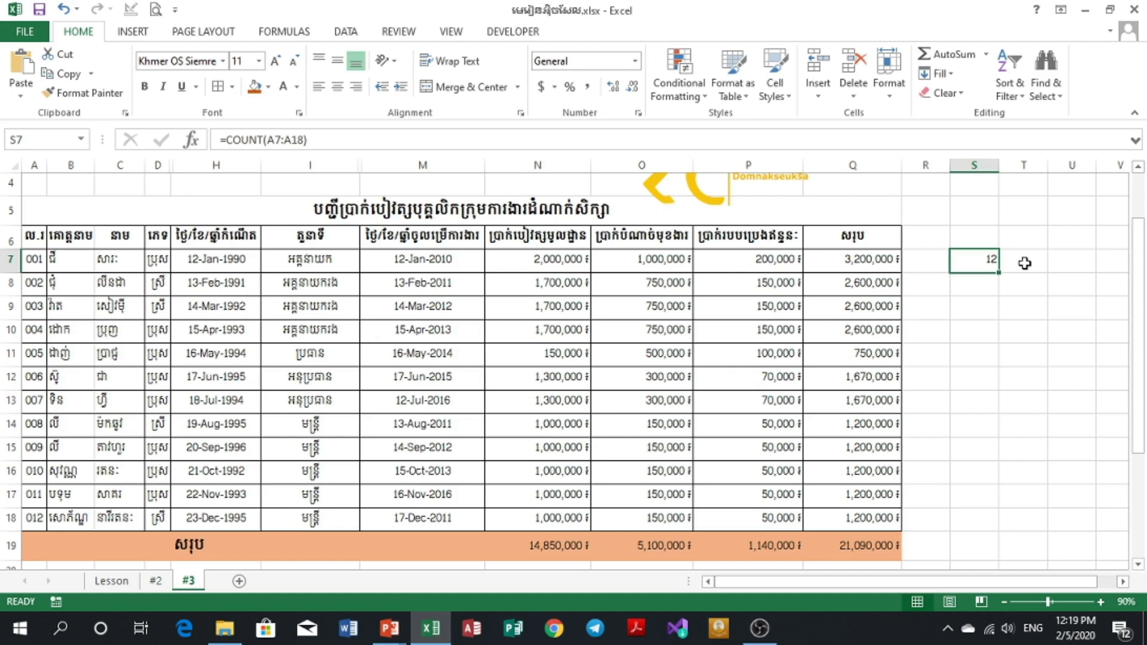
# Step: Count the numeric entries of the position column in cell T7 with the formula =COUNT(I7:I18)
pyautogui.click(1025, 263)
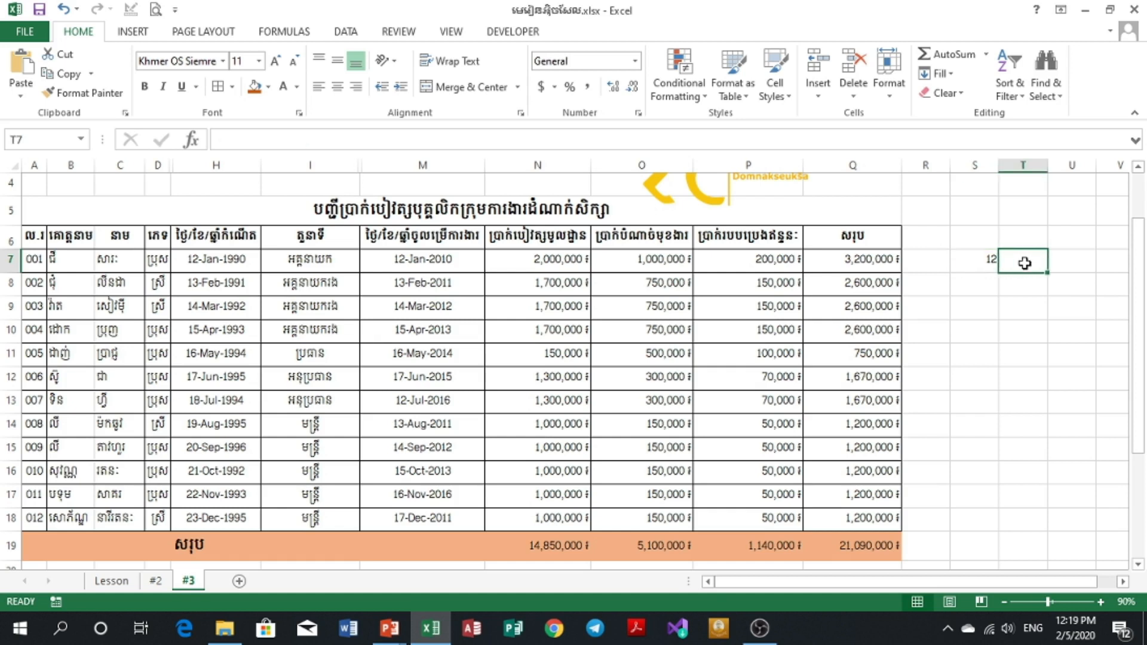
pyautogui.write('=')
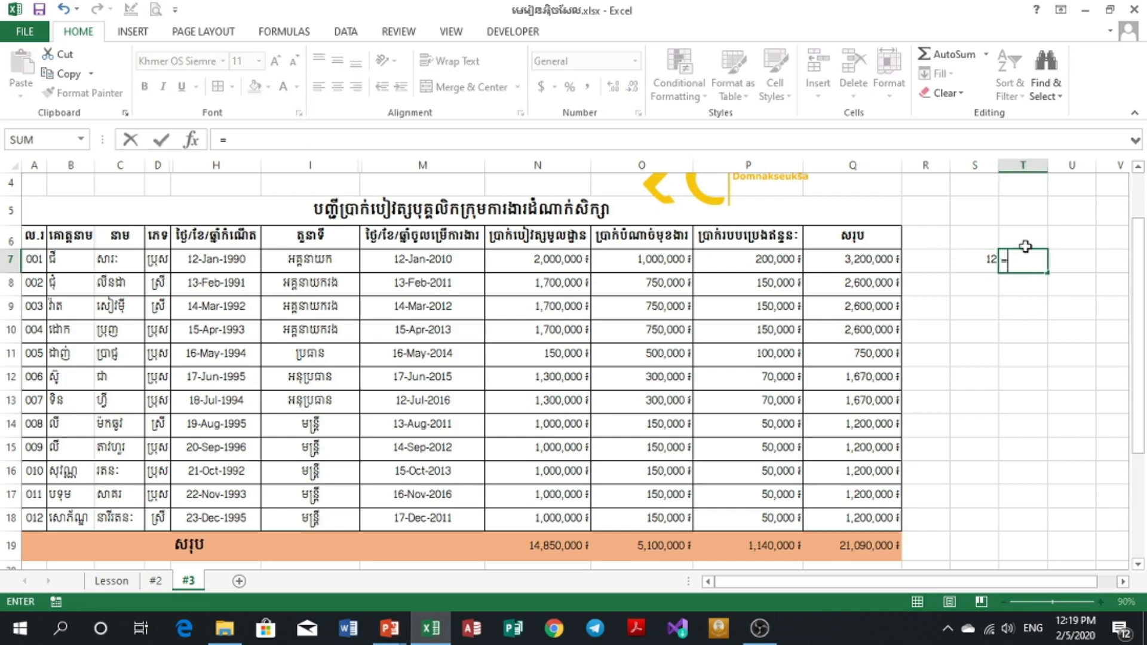
pyautogui.write('count')
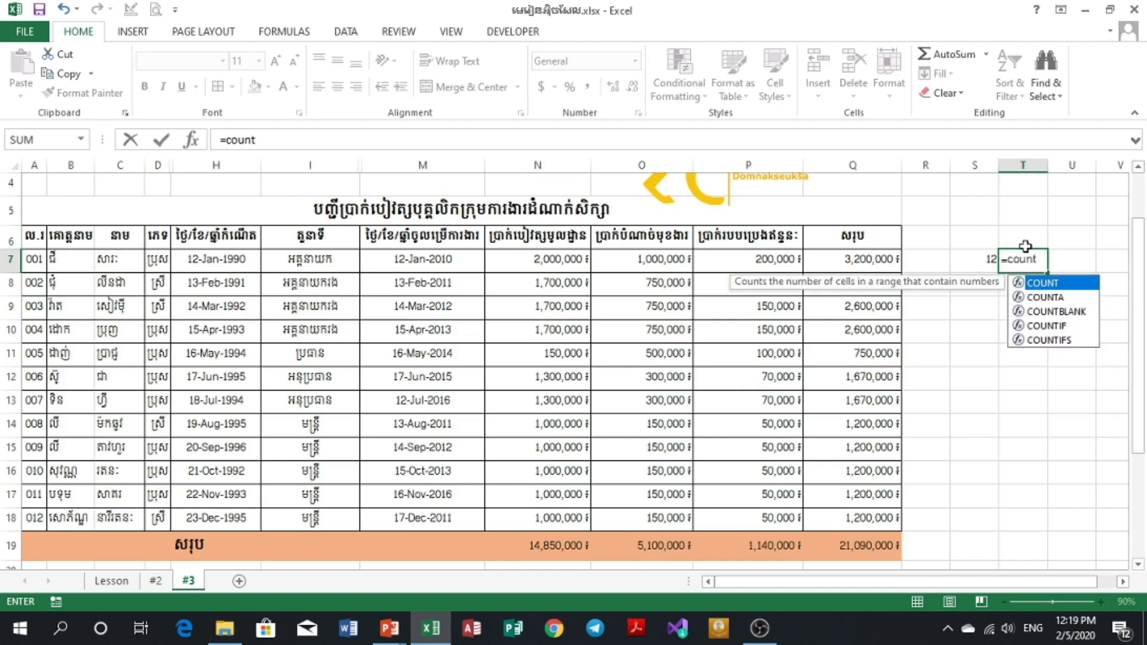
pyautogui.press('Tab')
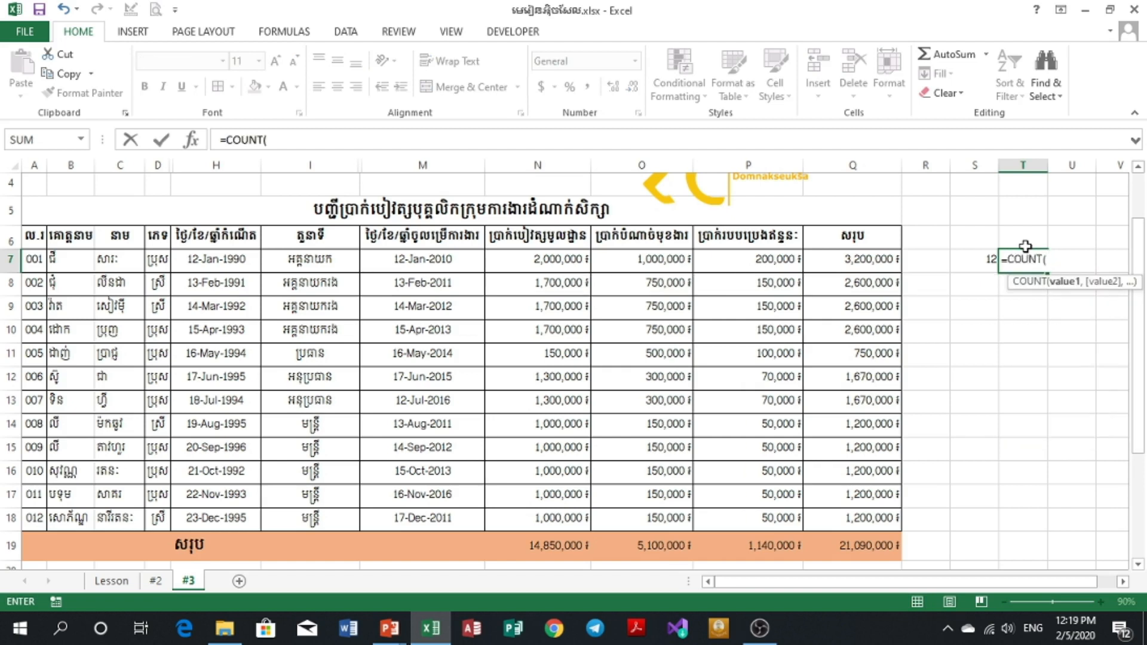
pyautogui.moveTo(312, 259); pyautogui.dragTo(303, 514)
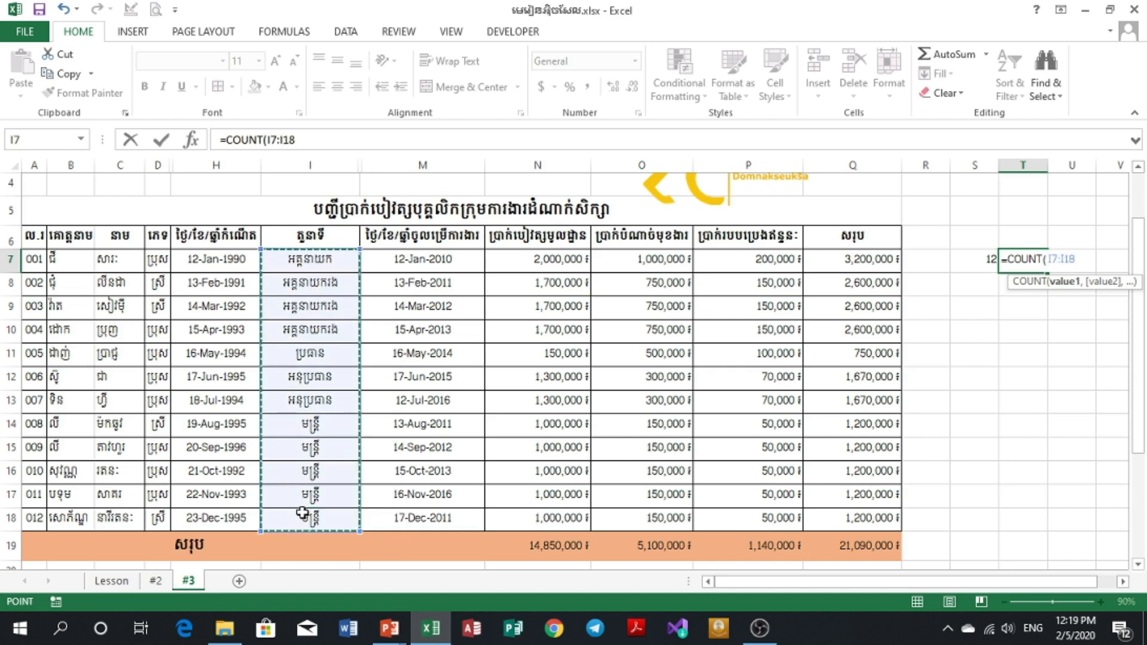
pyautogui.write(')')
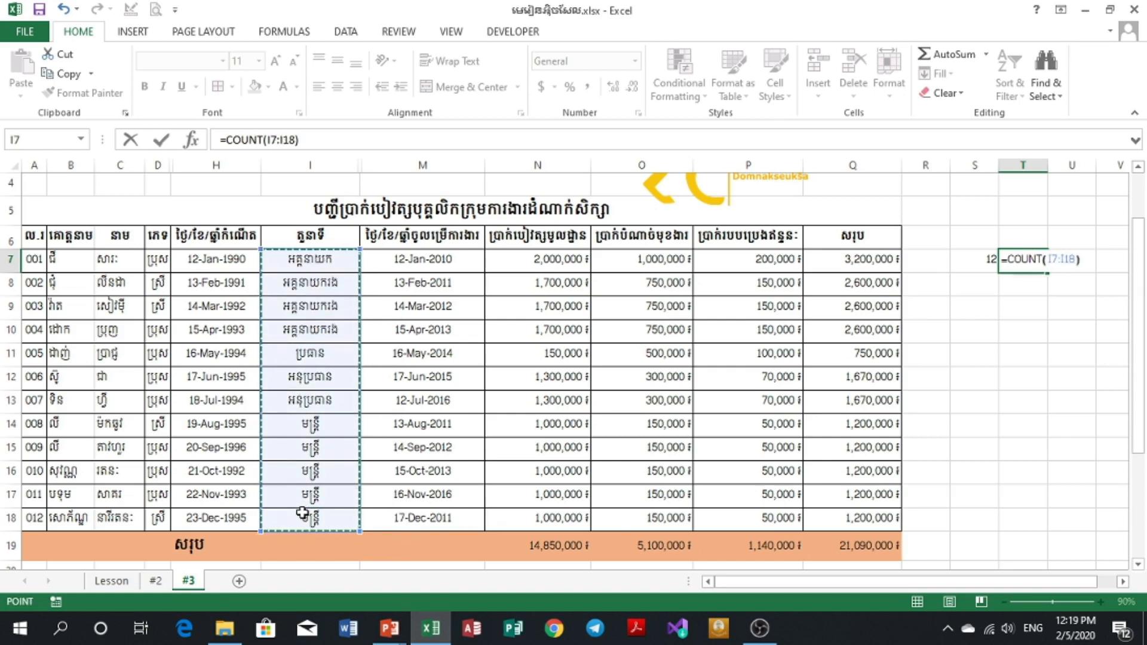
pyautogui.press('Return')
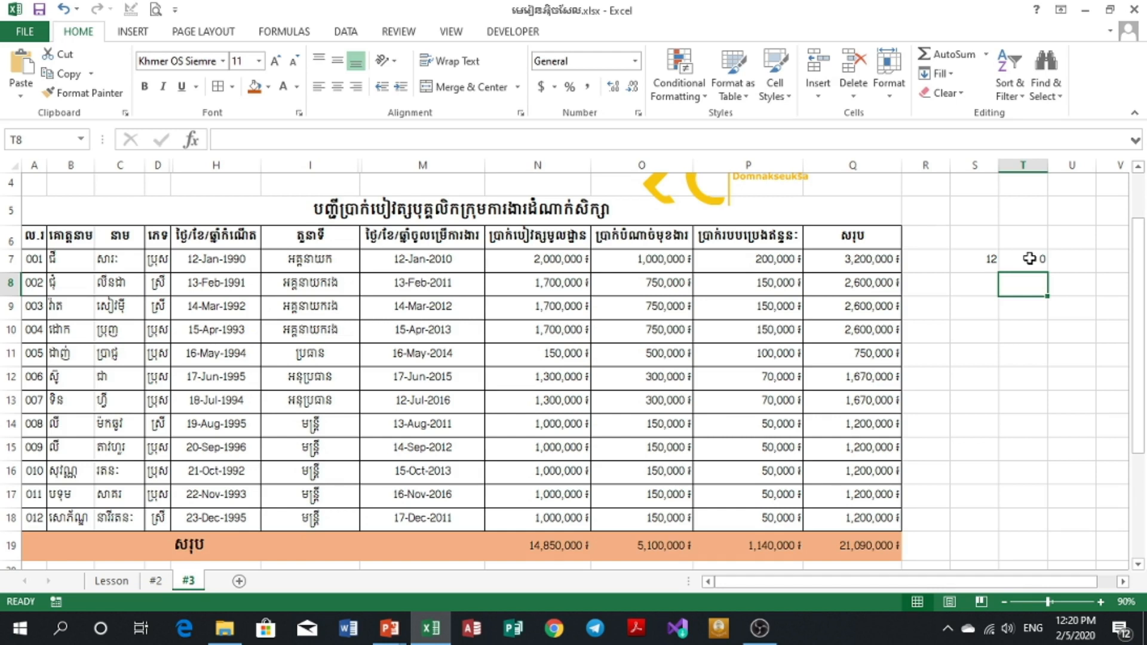
# Step: Count the non-empty cells of the position column in cell S8 with the formula =COUNTA(I7:I18)
pyautogui.click(982, 289)
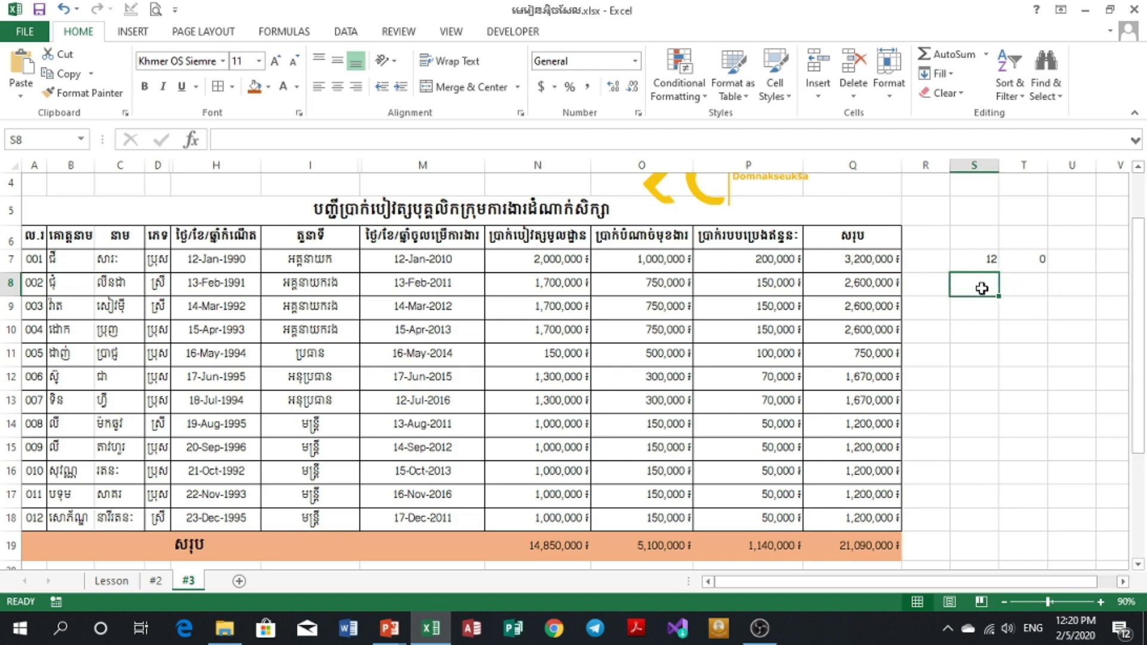
pyautogui.write('=')
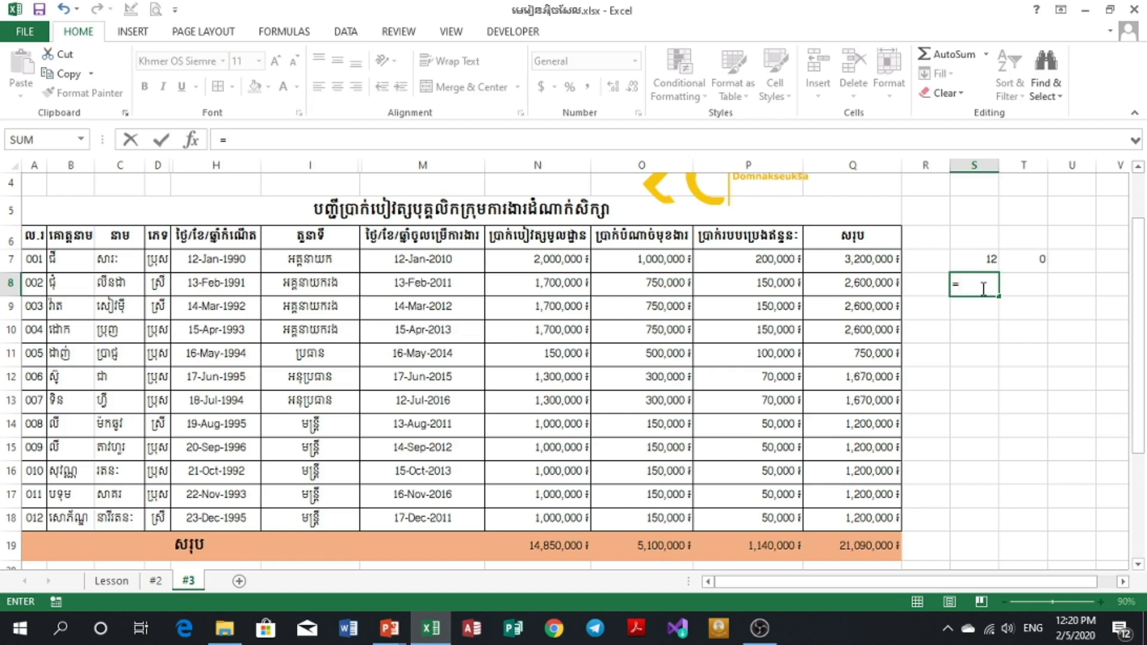
pyautogui.write('COUNTA(')
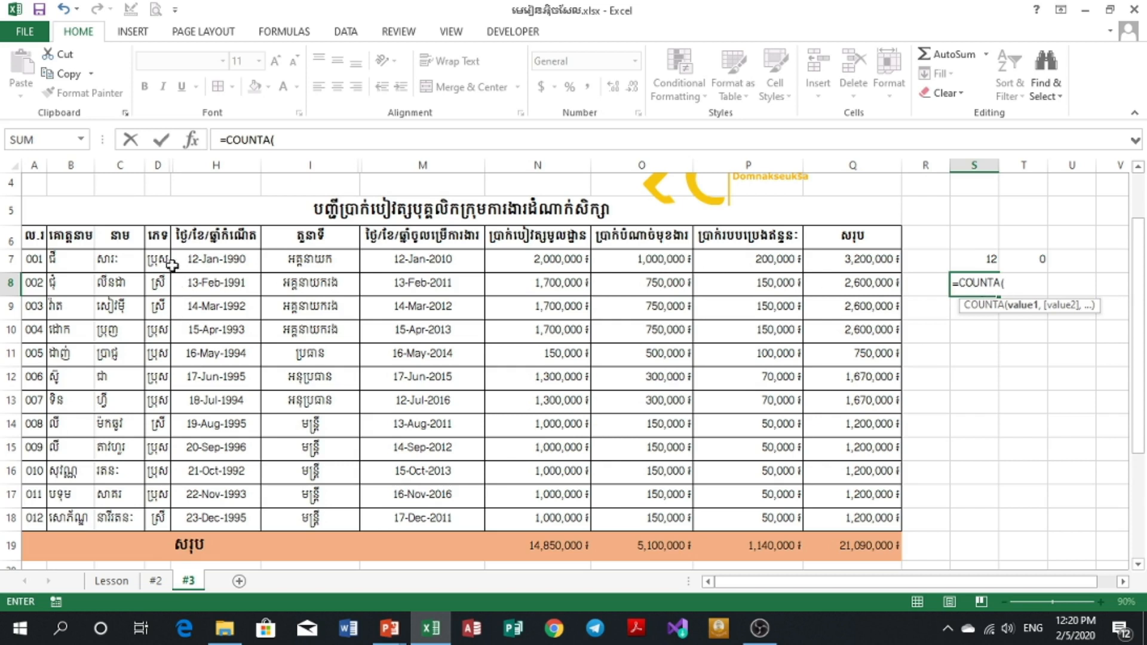
pyautogui.moveTo(296, 258); pyautogui.dragTo(290, 520)
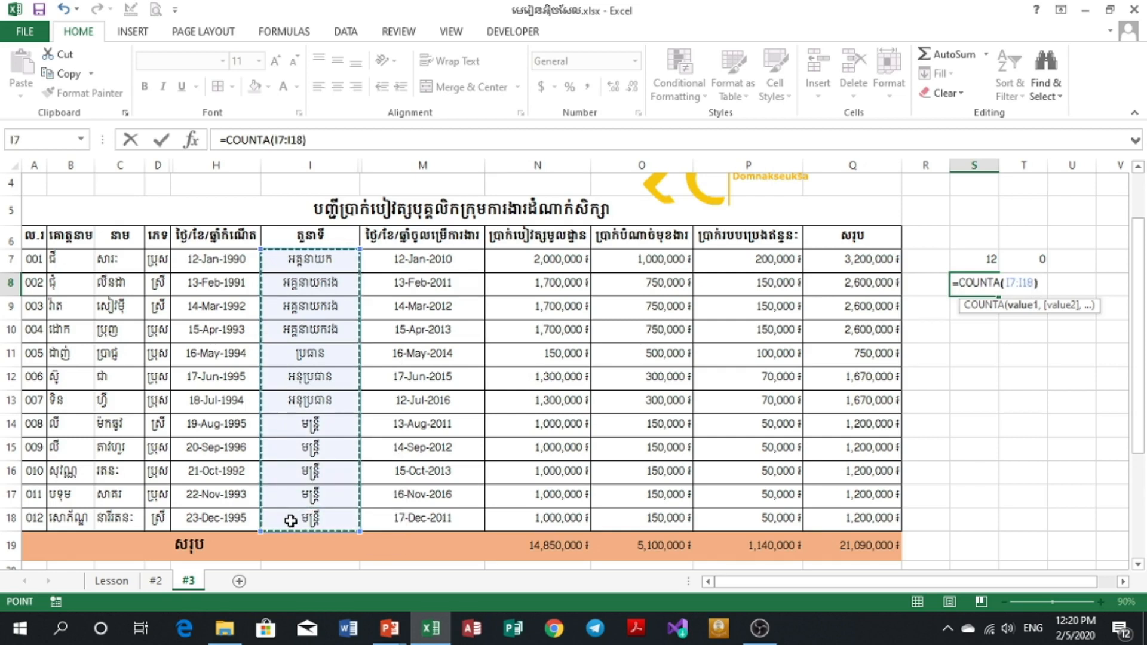
pyautogui.press('Return')
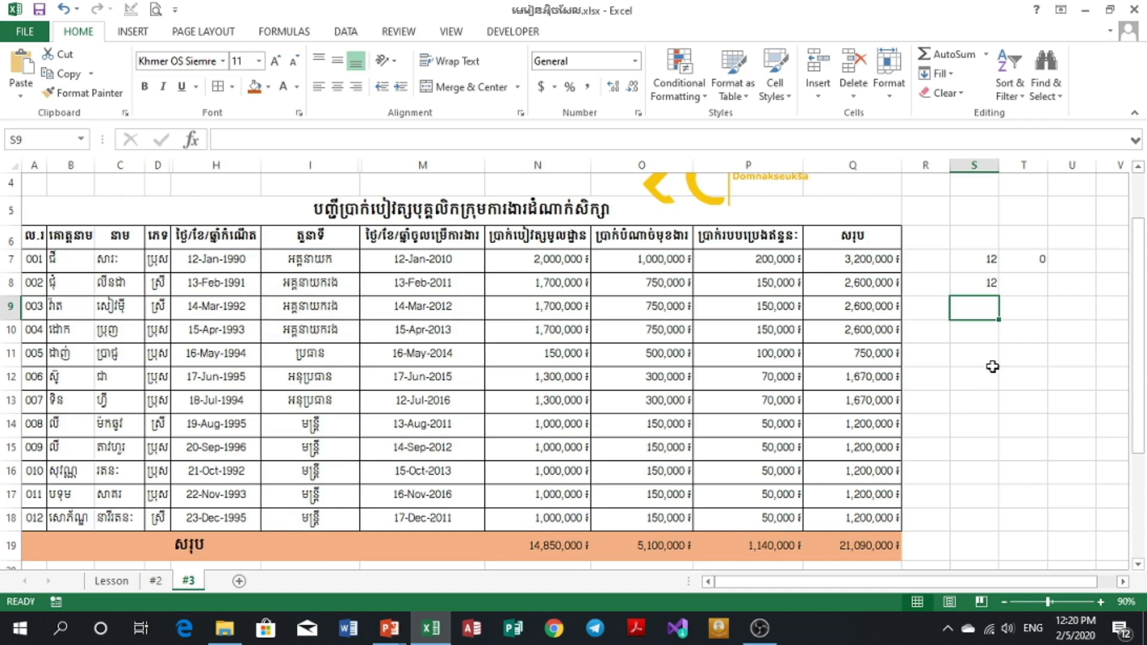
# Step: Count the non-empty cells of the sequence number column in cell T8 with the formula =COUNTA(A7:A18)
pyautogui.click(1031, 289)
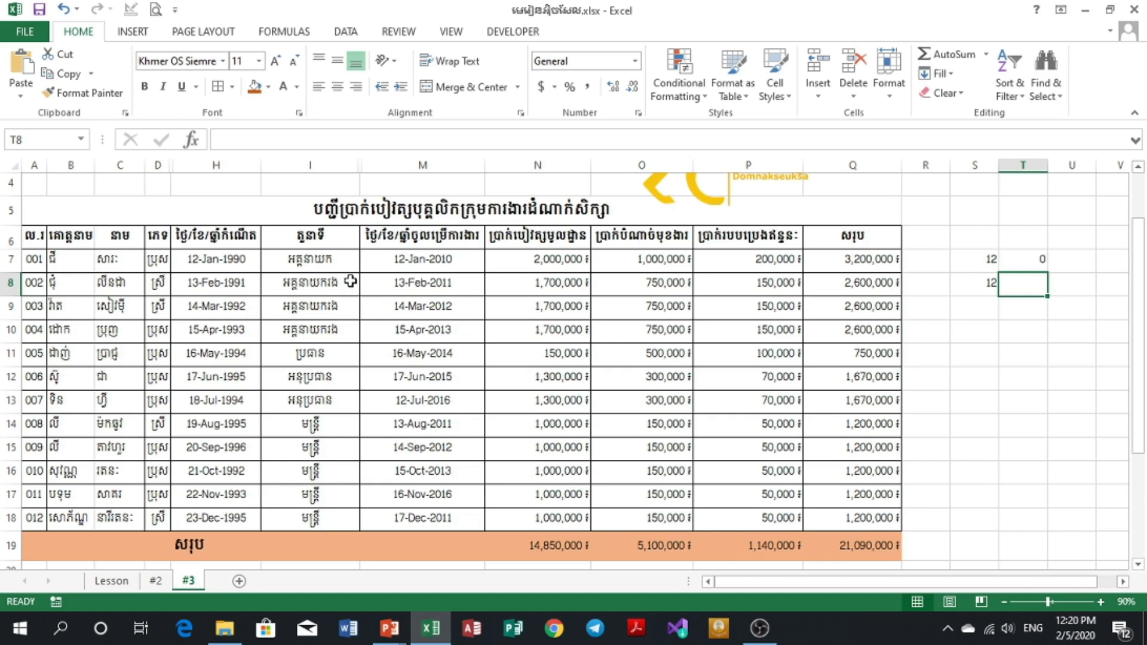
pyautogui.click(988, 287)
pyautogui.click(1025, 287)
pyautogui.write('=')
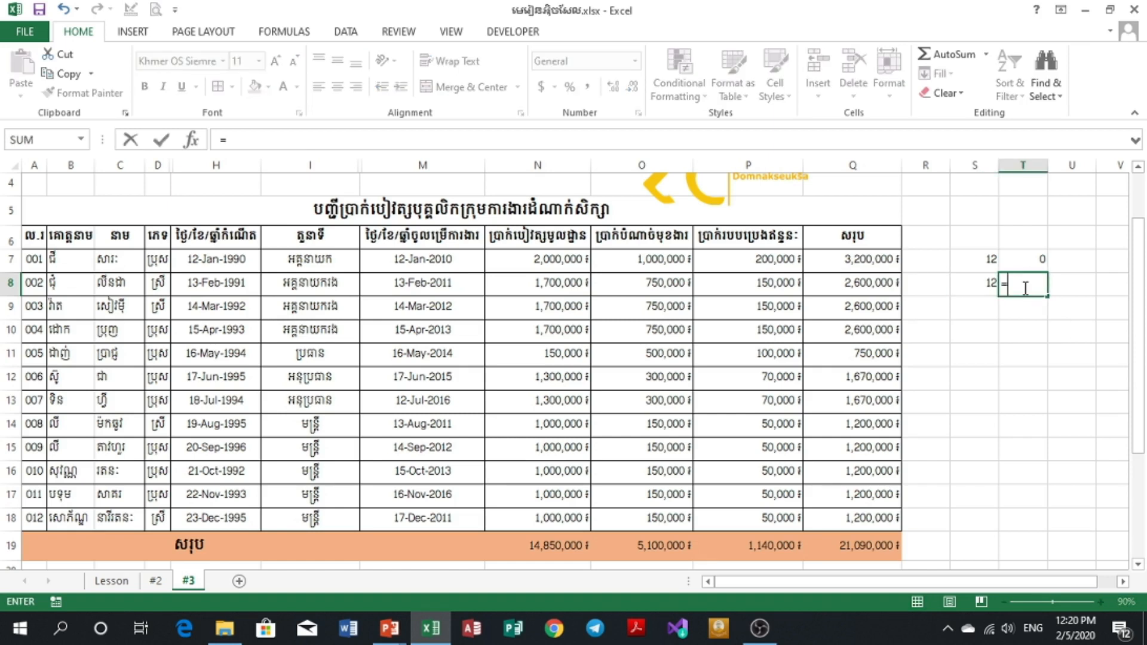
pyautogui.write('count')
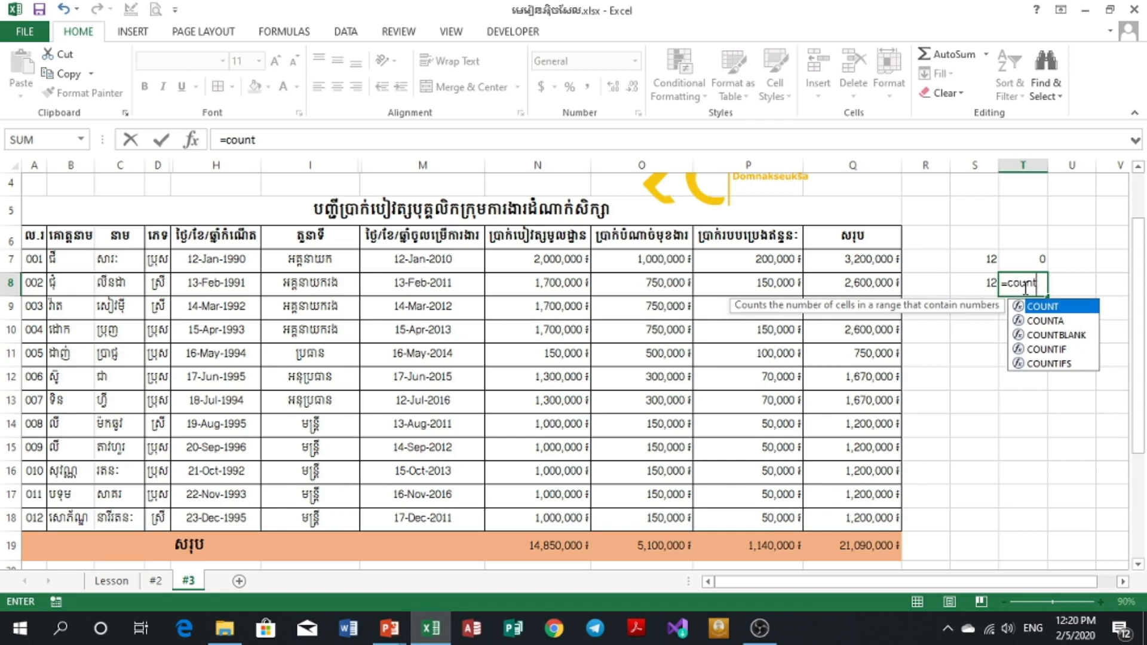
pyautogui.write('a')
pyautogui.press('Tab')
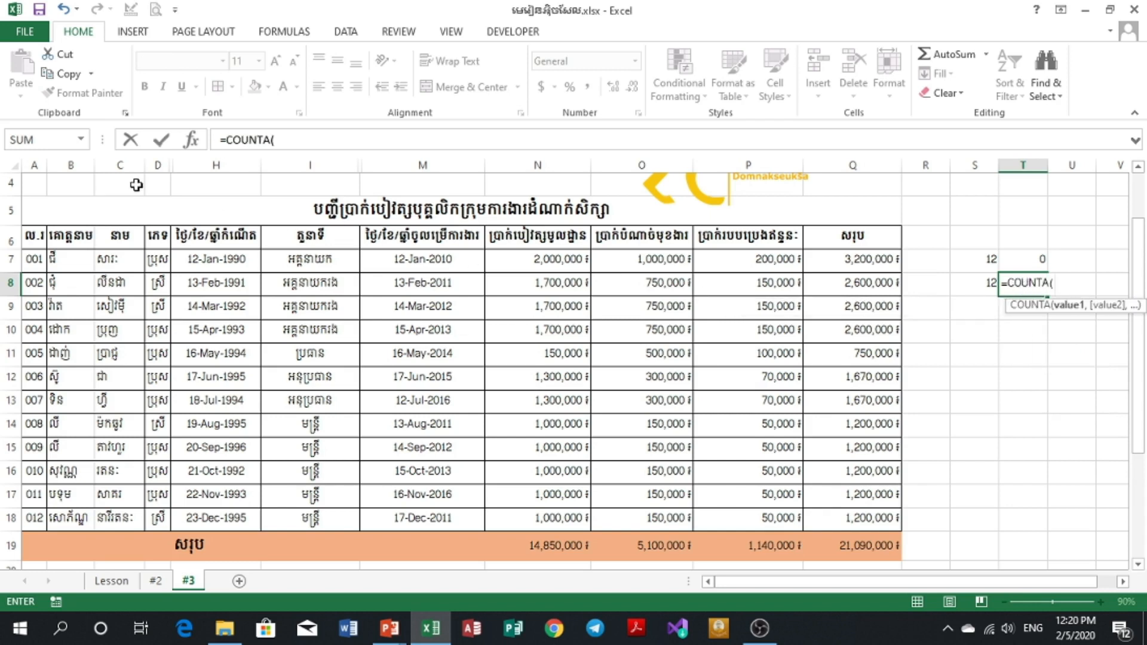
pyautogui.moveTo(35, 260); pyautogui.dragTo(36, 518)
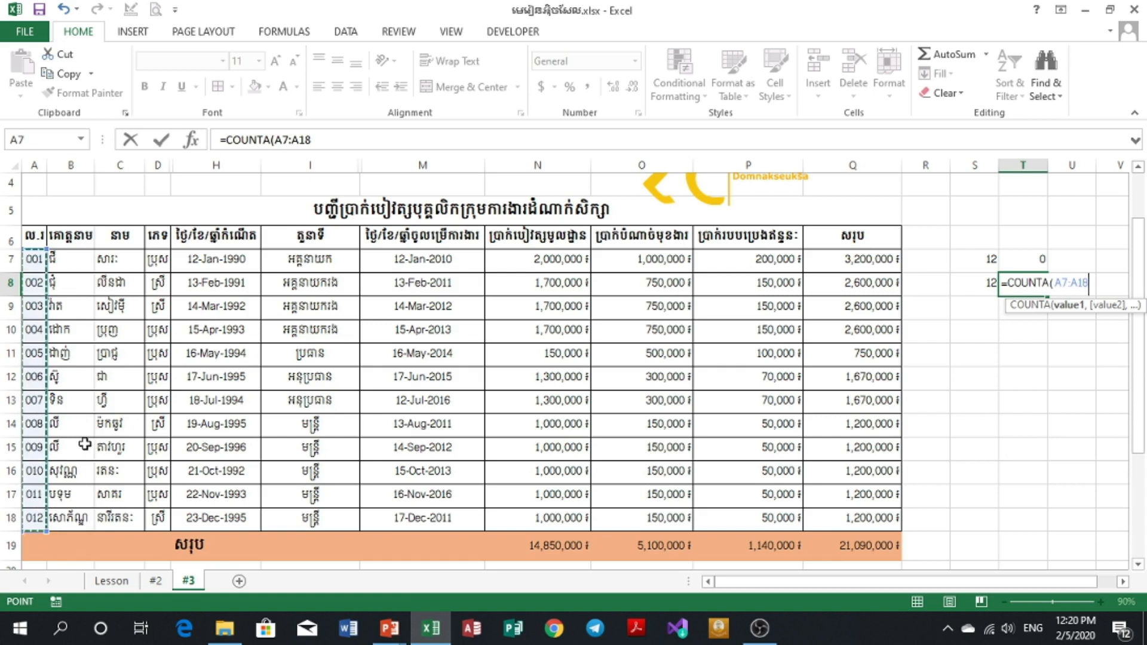
pyautogui.write(')')
pyautogui.press('Return')
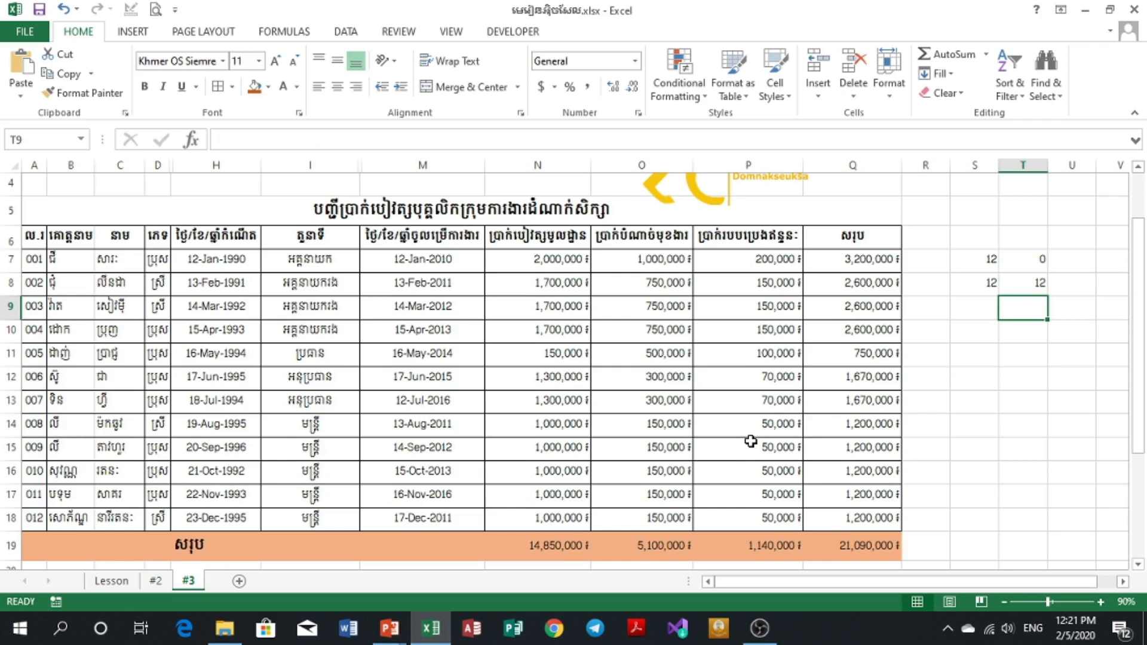
# Step: Clear the contents of cells I9:I12 in the position column to leave blanks for the CountBlank example
pyautogui.scroll(-3, 750, 441)
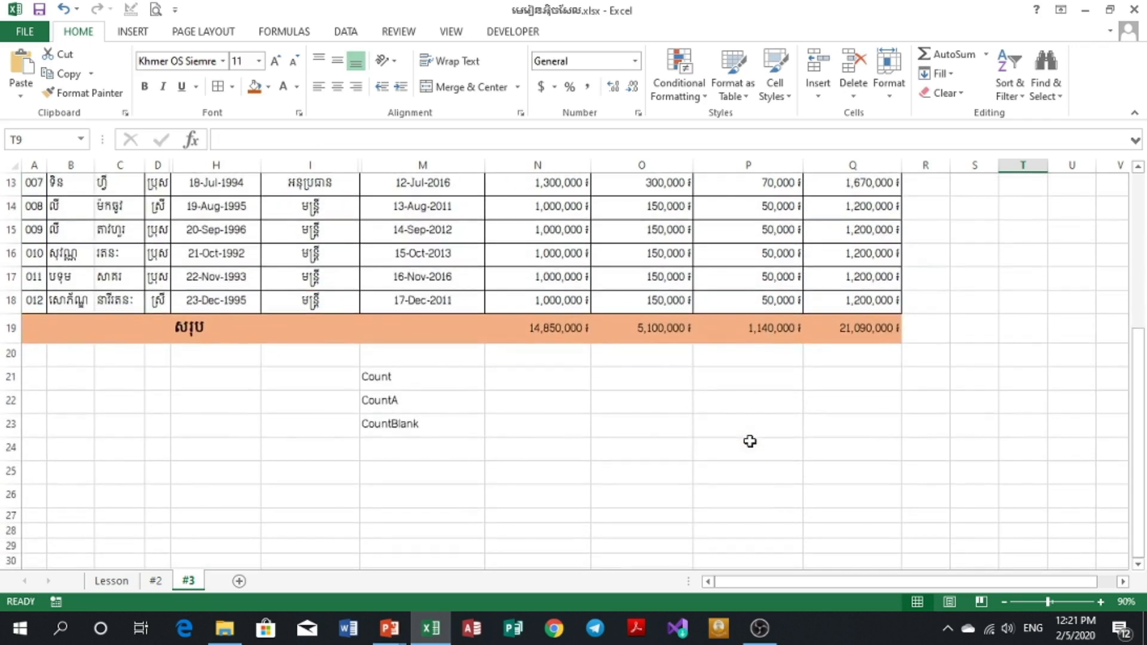
pyautogui.click(390, 428)
pyautogui.scroll(3, 478, 460)
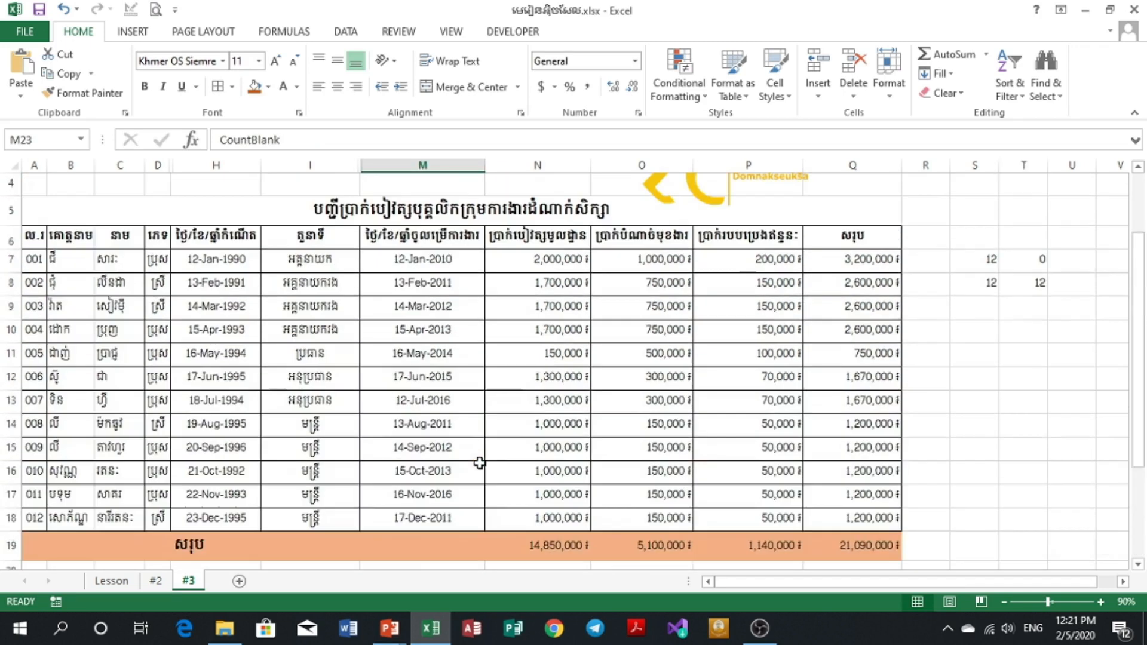
pyautogui.click(989, 306)
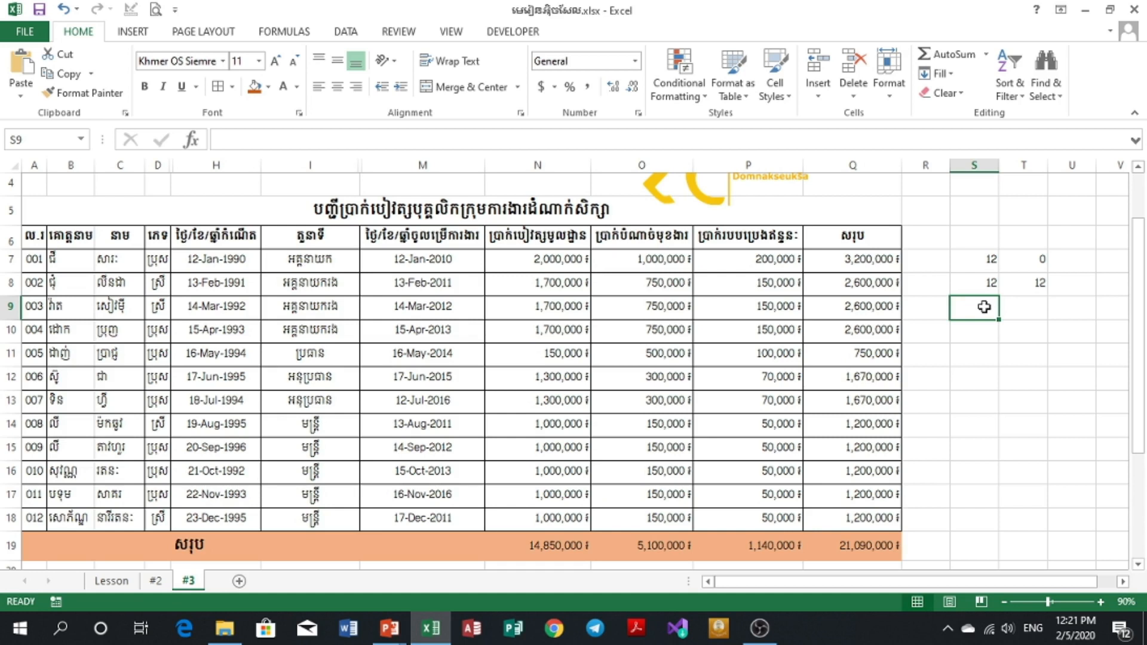
pyautogui.moveTo(320, 308); pyautogui.dragTo(321, 367)
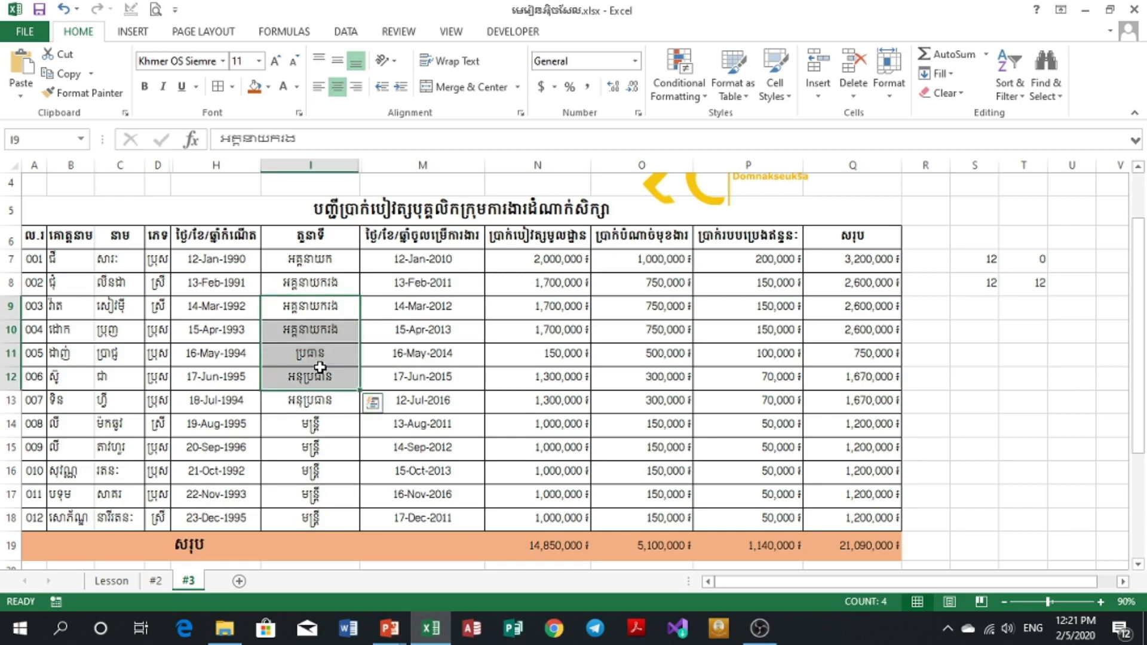
pyautogui.press('Delete')
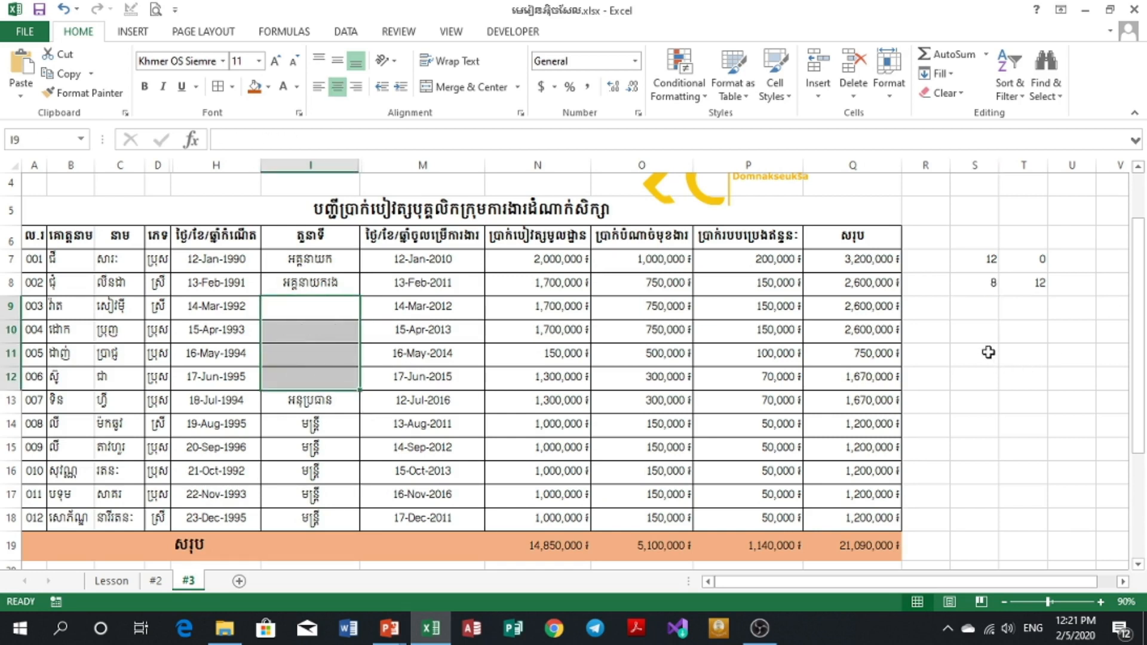
# Step: Count the empty cells of the position column in cell S9 with the formula =COUNTBLANK(I7:I18)
pyautogui.click(993, 309)
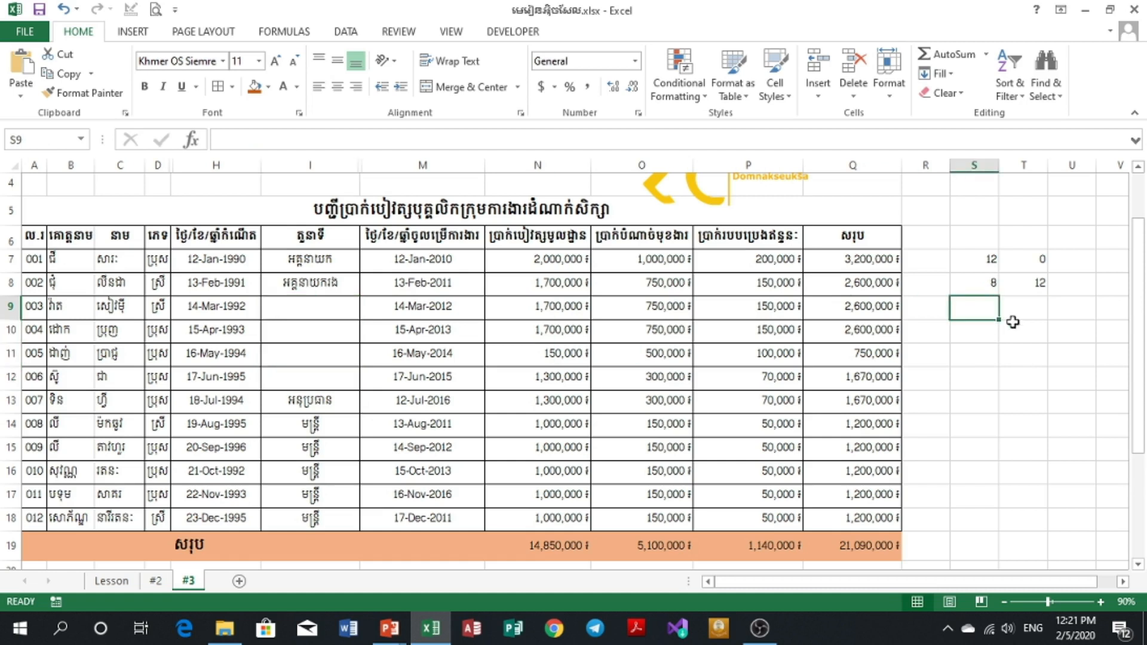
pyautogui.write('=countb')
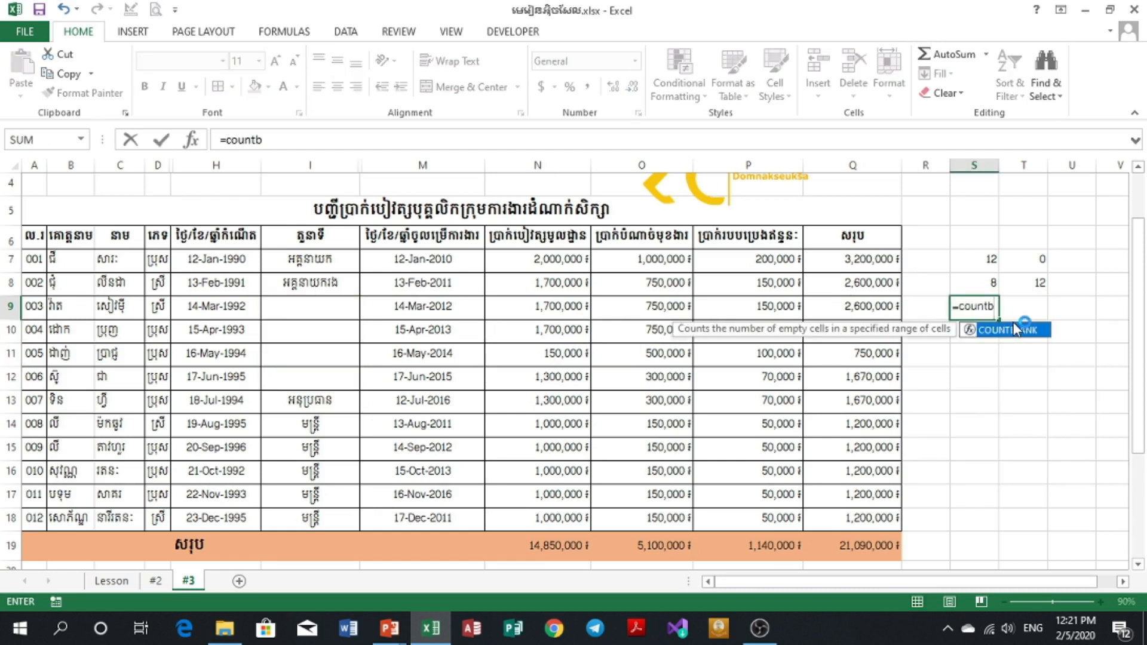
pyautogui.doubleClick(1014, 329)
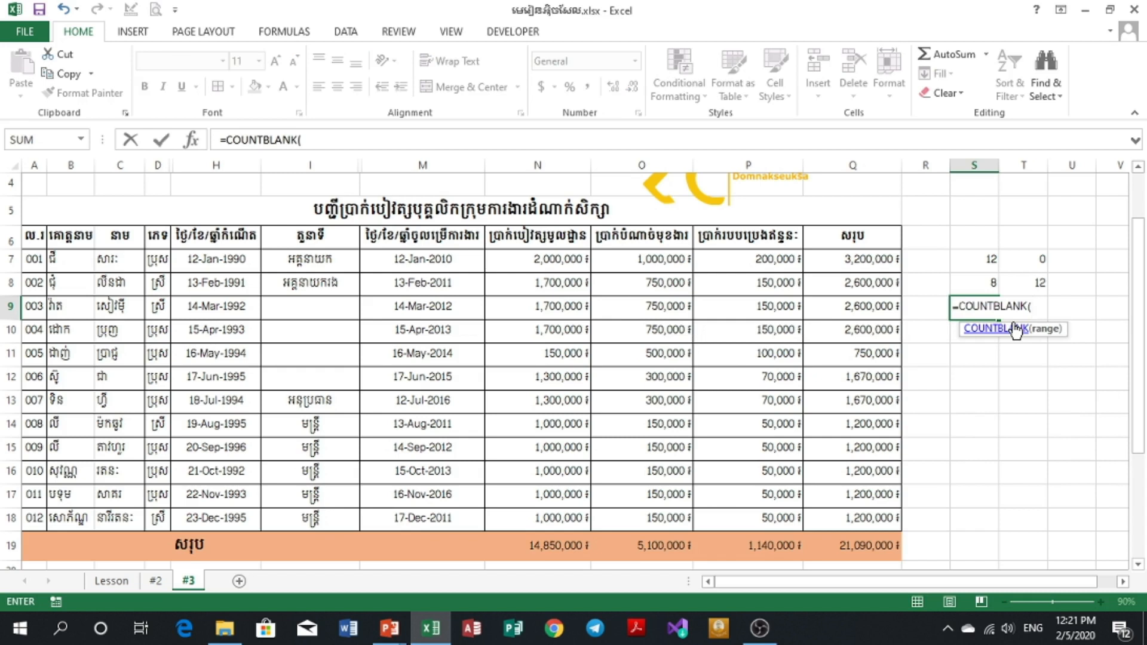
pyautogui.moveTo(336, 258); pyautogui.dragTo(337, 517)
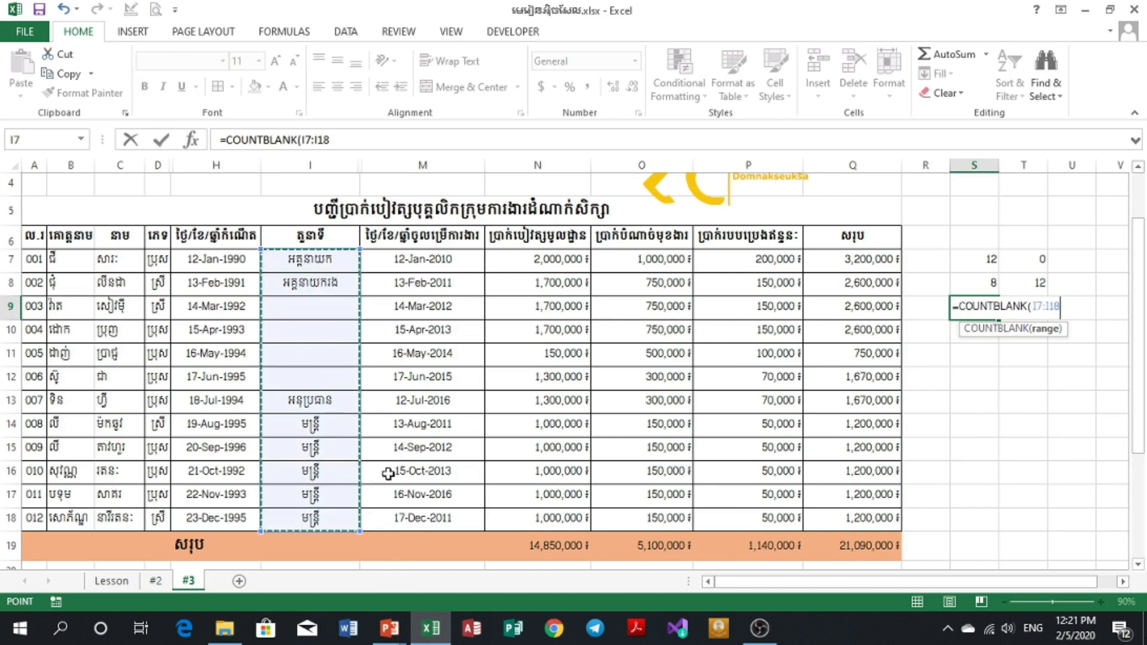
pyautogui.press('Return')
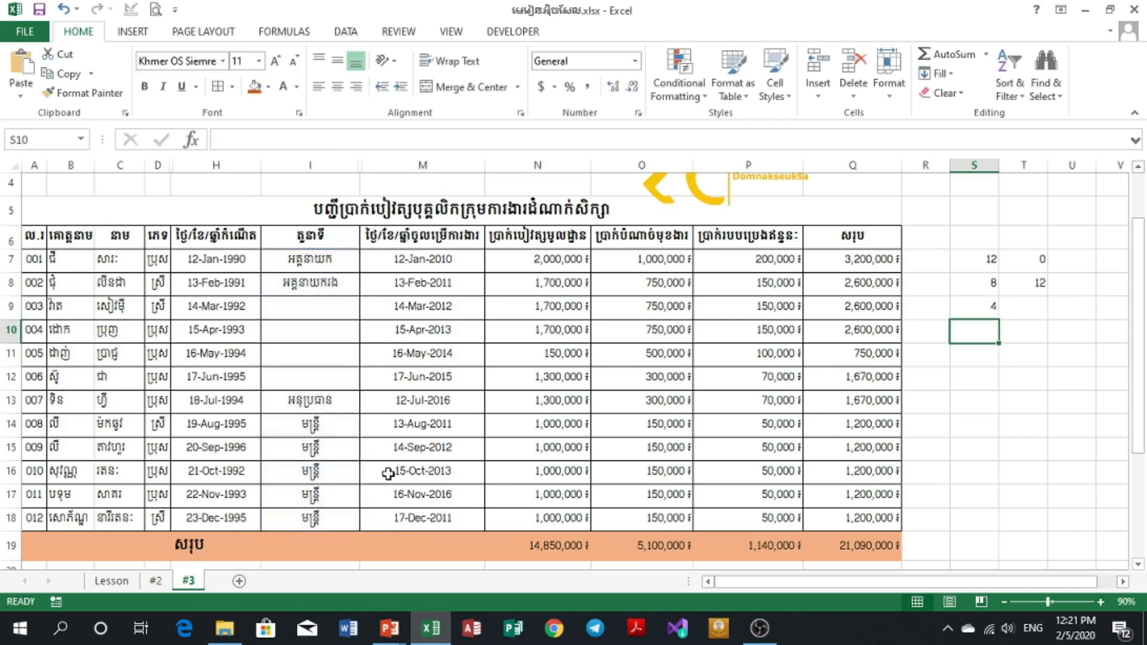
pyautogui.moveTo(310, 306); pyautogui.dragTo(310, 376)
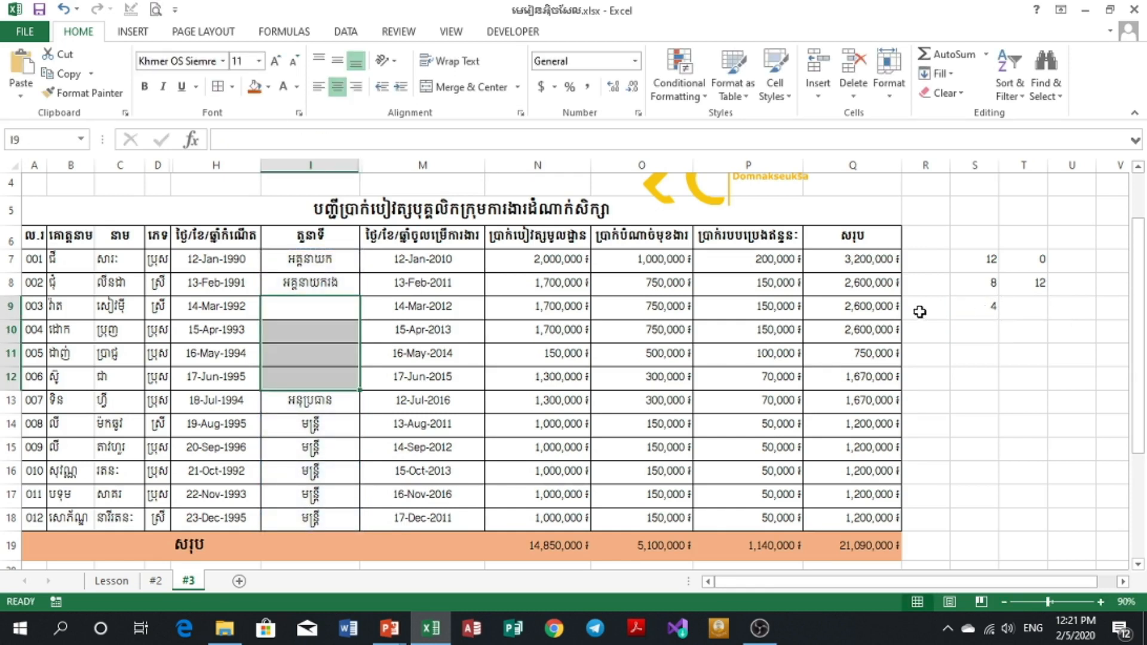
pyautogui.click(989, 308)
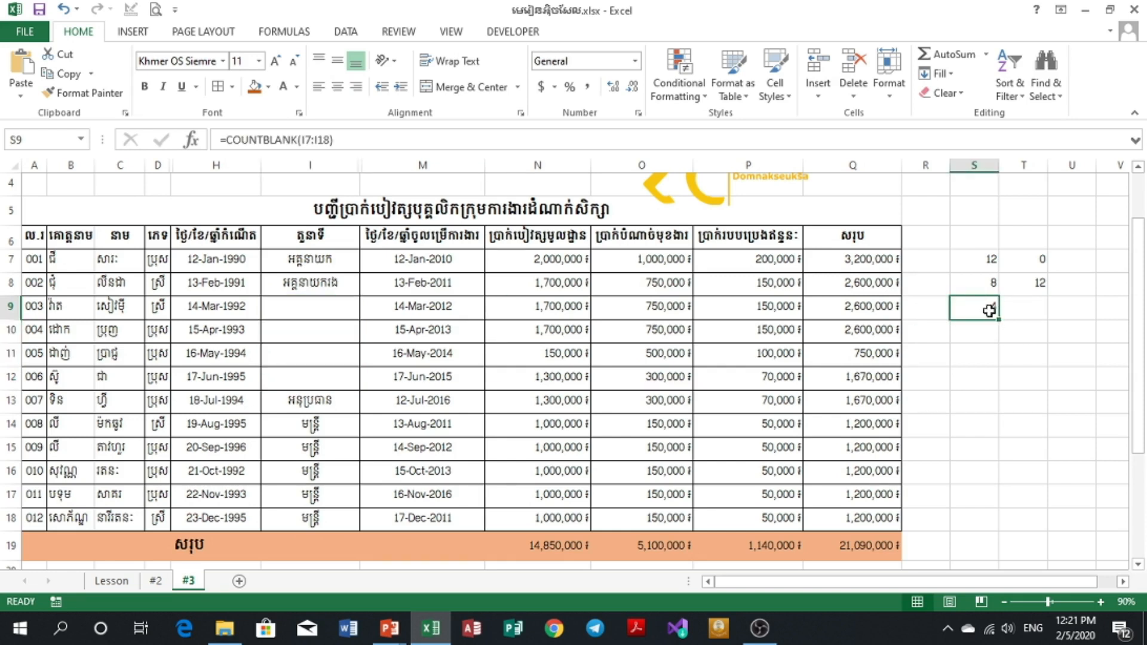
pyautogui.click(324, 307)
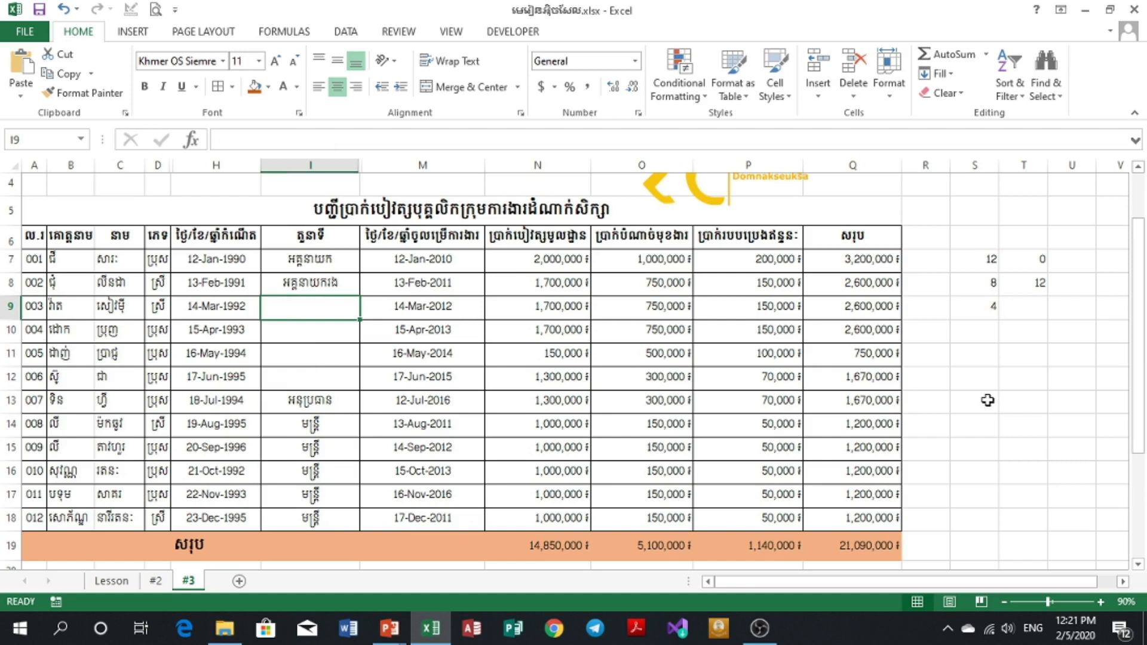
# Step: Count the empty cells of the date of birth column in cell T9 with the formula =COUNTBLANK(H7:H18)
pyautogui.click(1031, 320)
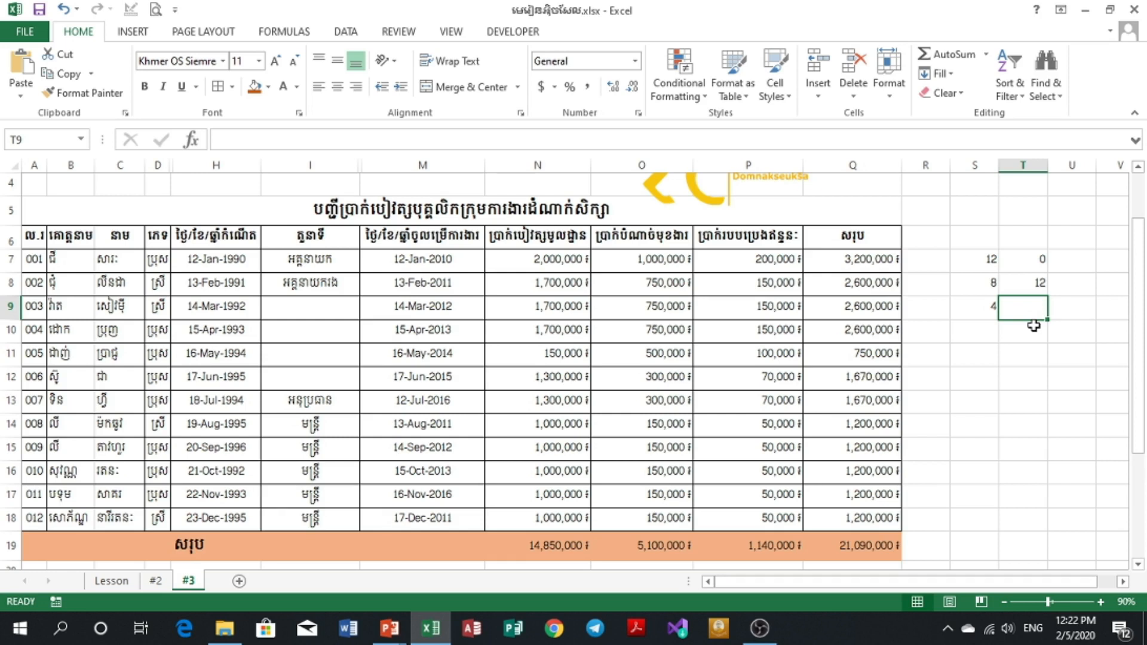
pyautogui.write('=co')
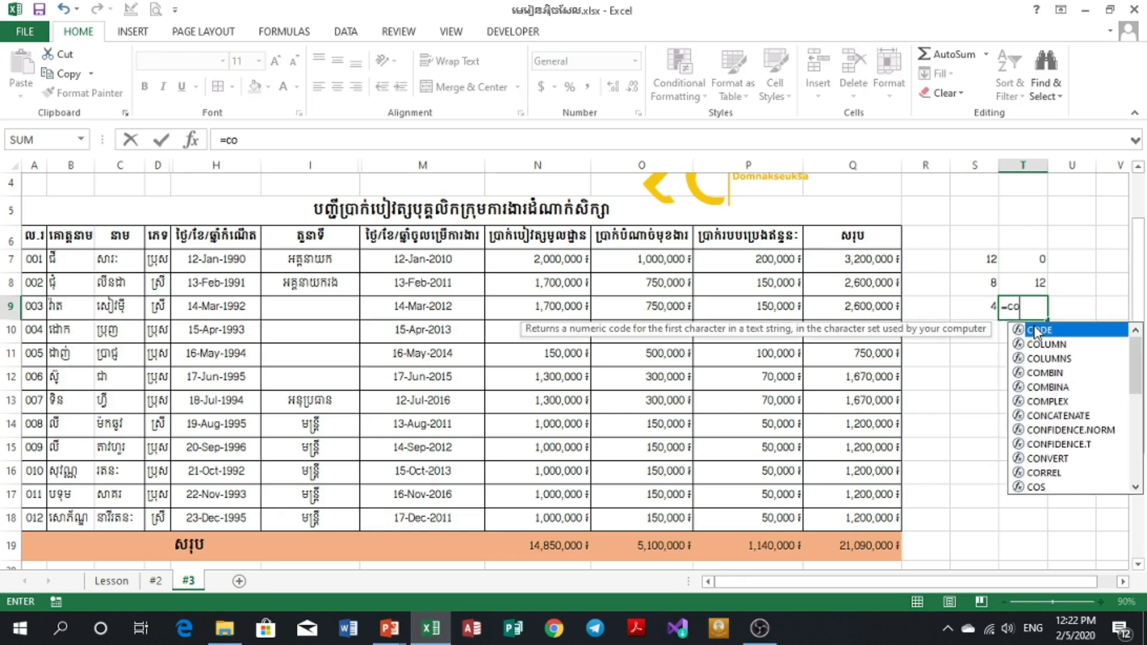
pyautogui.write('unt')
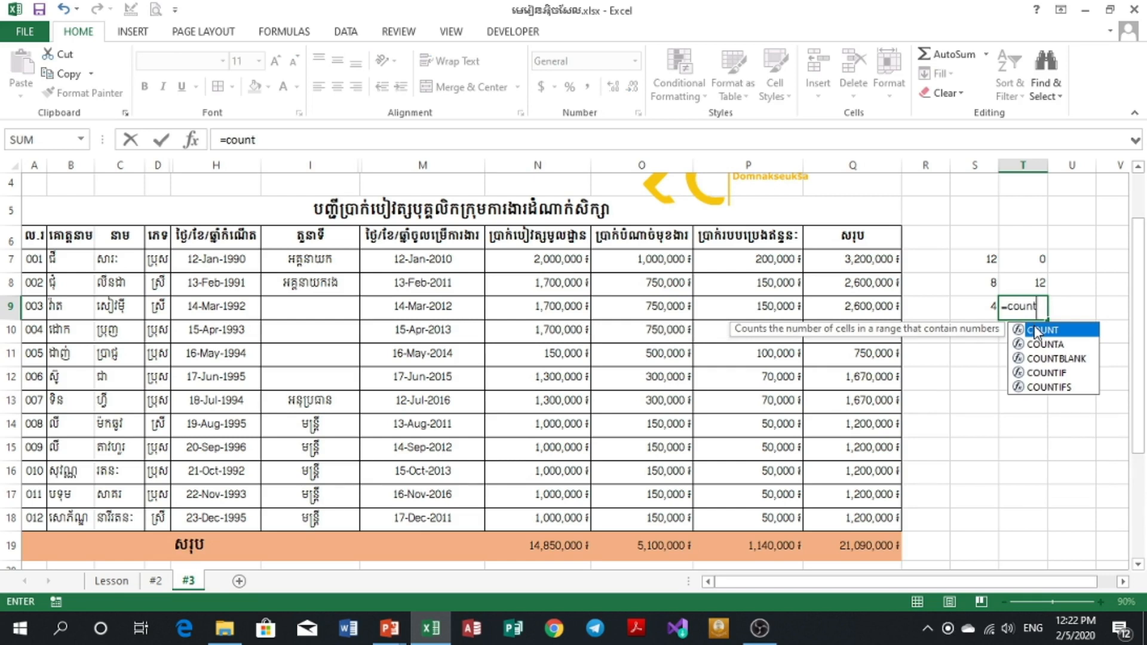
pyautogui.write('b')
pyautogui.doubleClick(1036, 330)
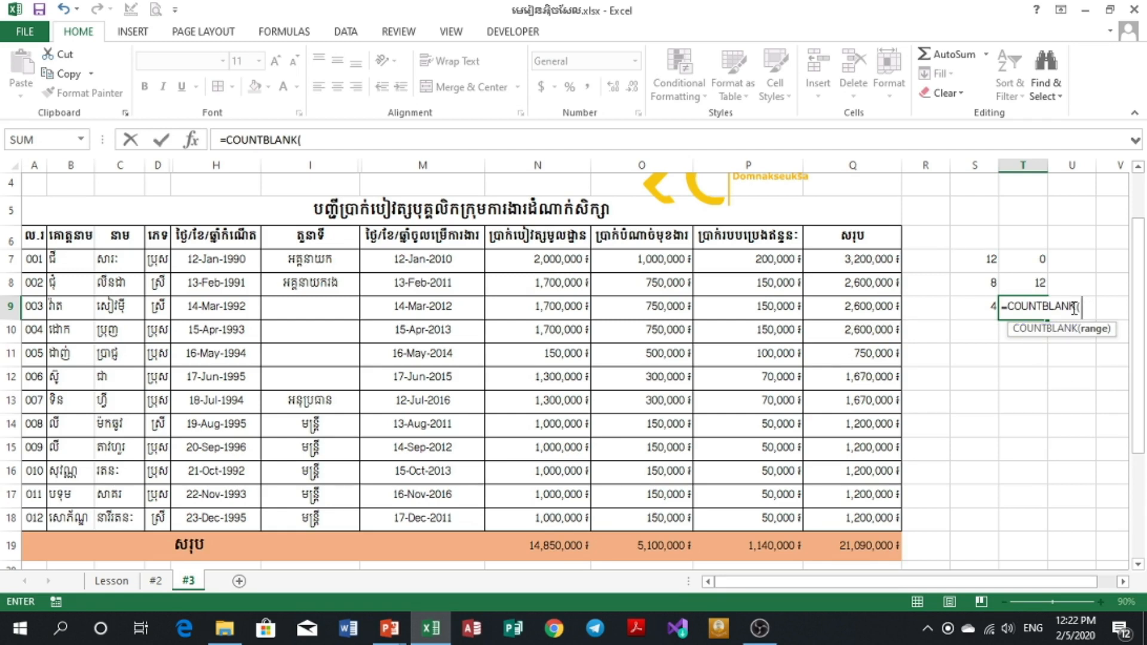
pyautogui.moveTo(218, 259); pyautogui.dragTo(230, 517)
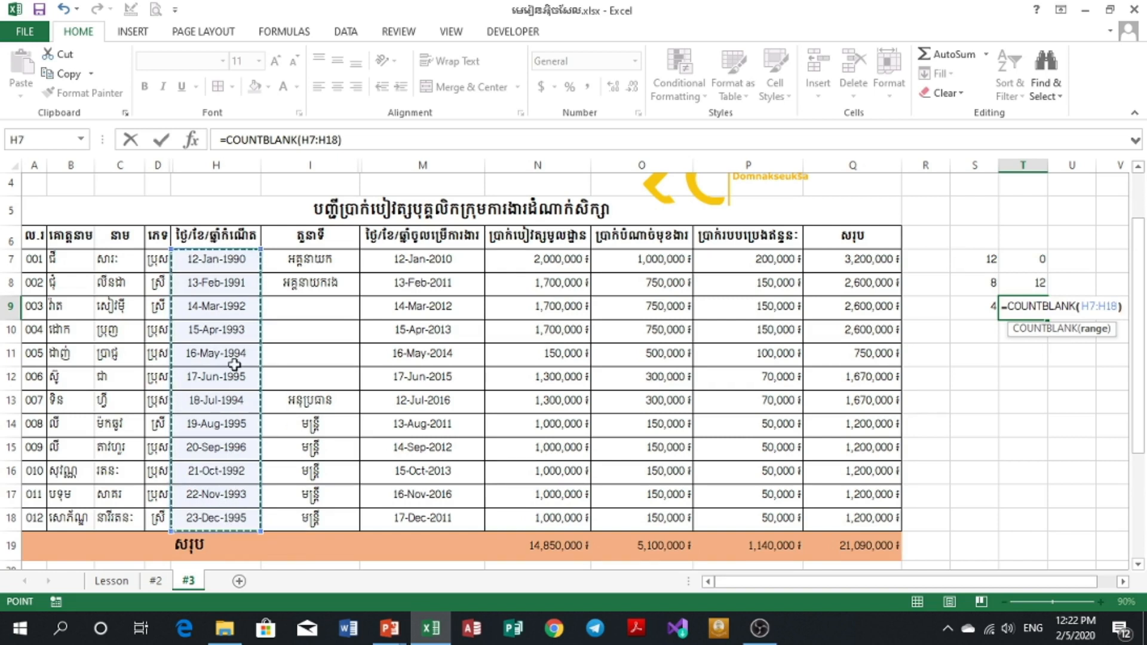
pyautogui.write(')')
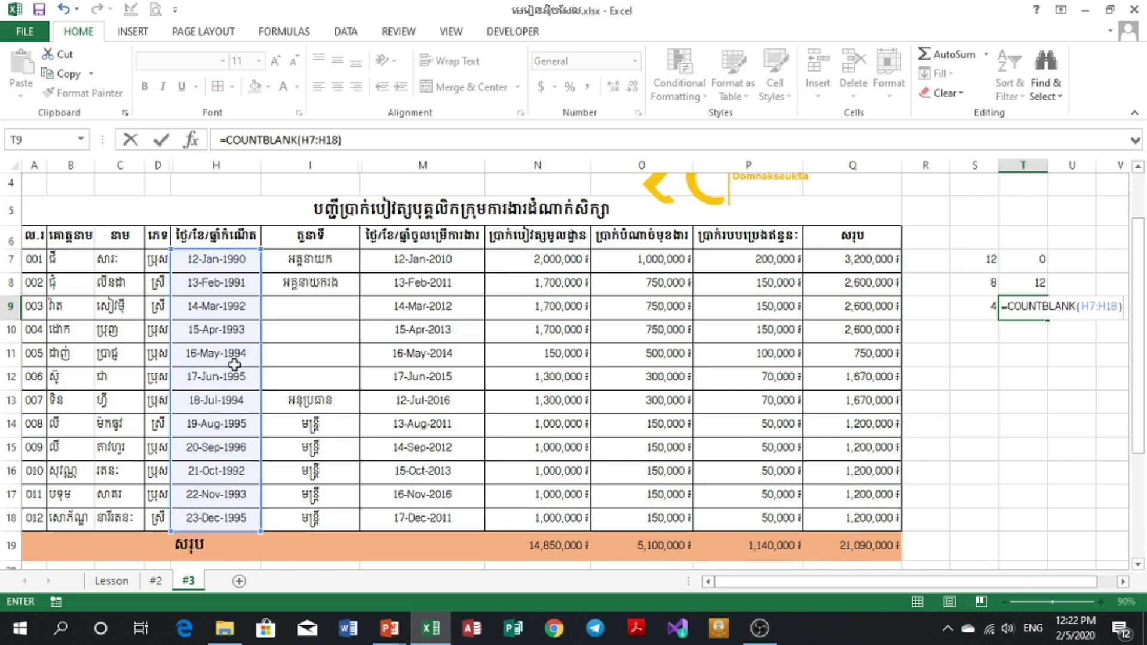
pyautogui.press('Return')
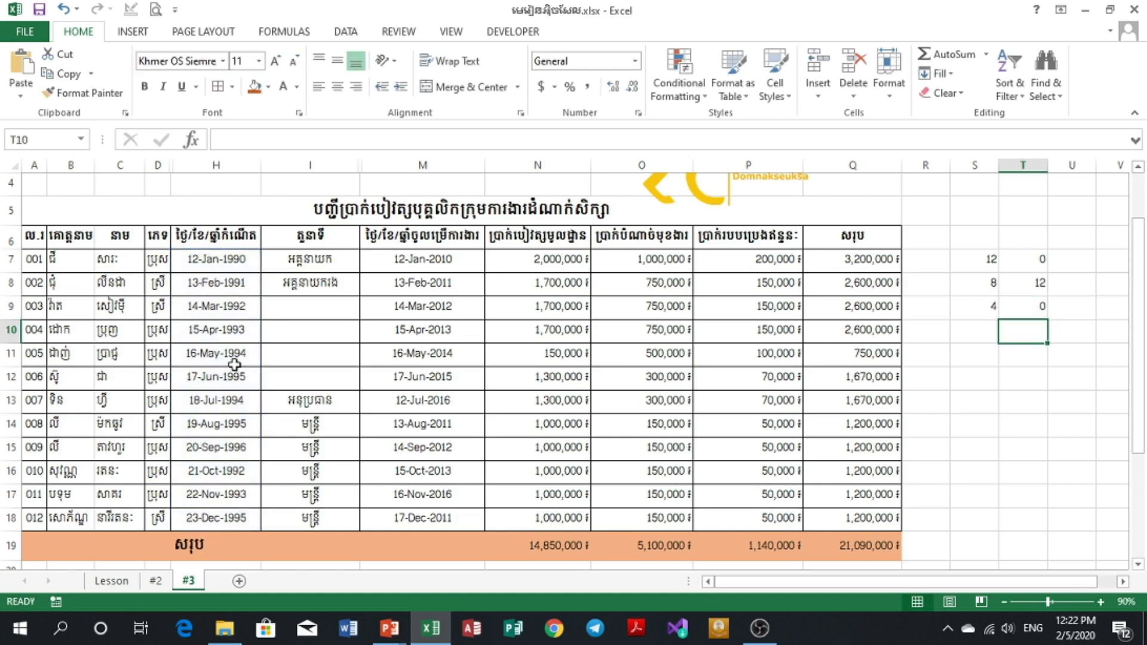
pyautogui.click(1018, 306)
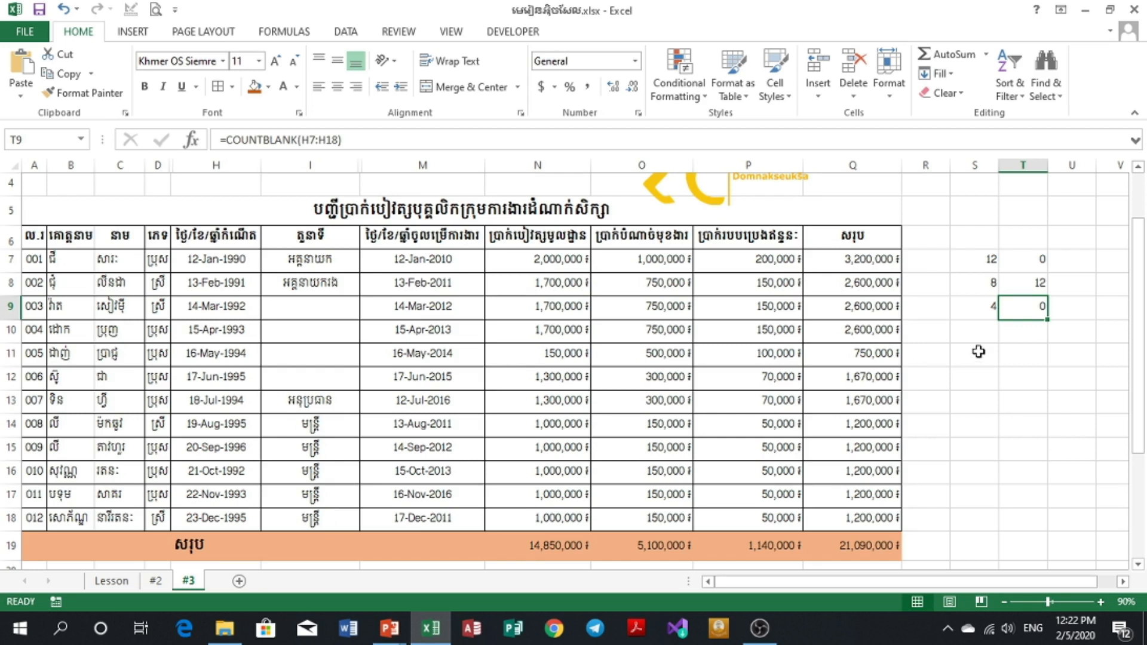
pyautogui.scroll(-2, 958, 380)
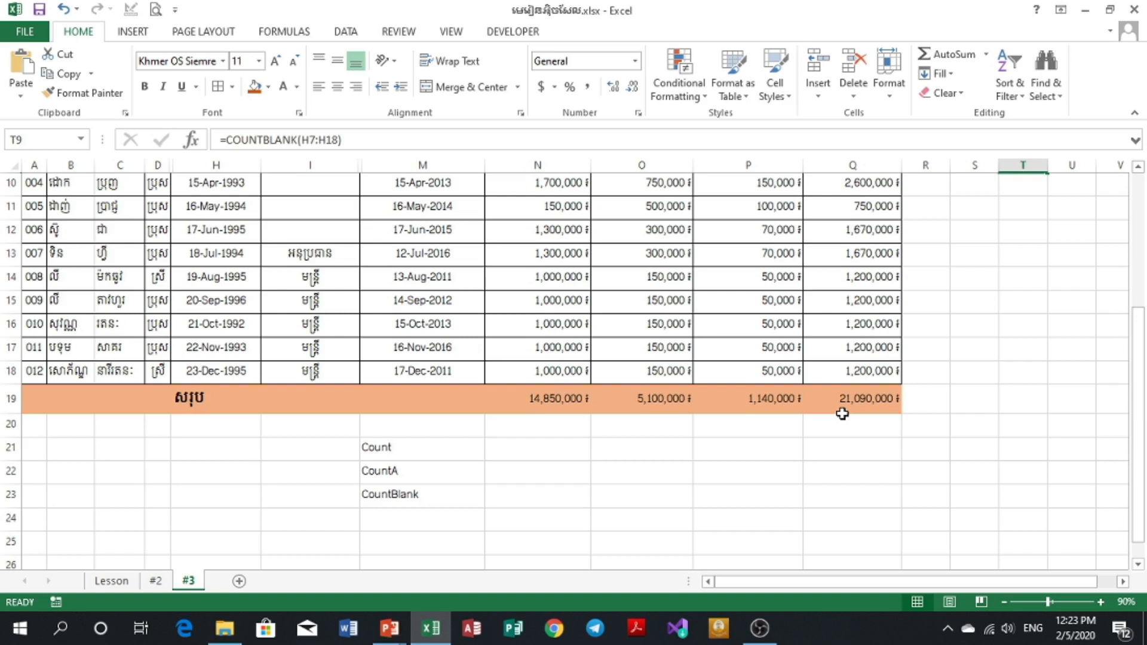
pyautogui.scroll(3, 863, 471)
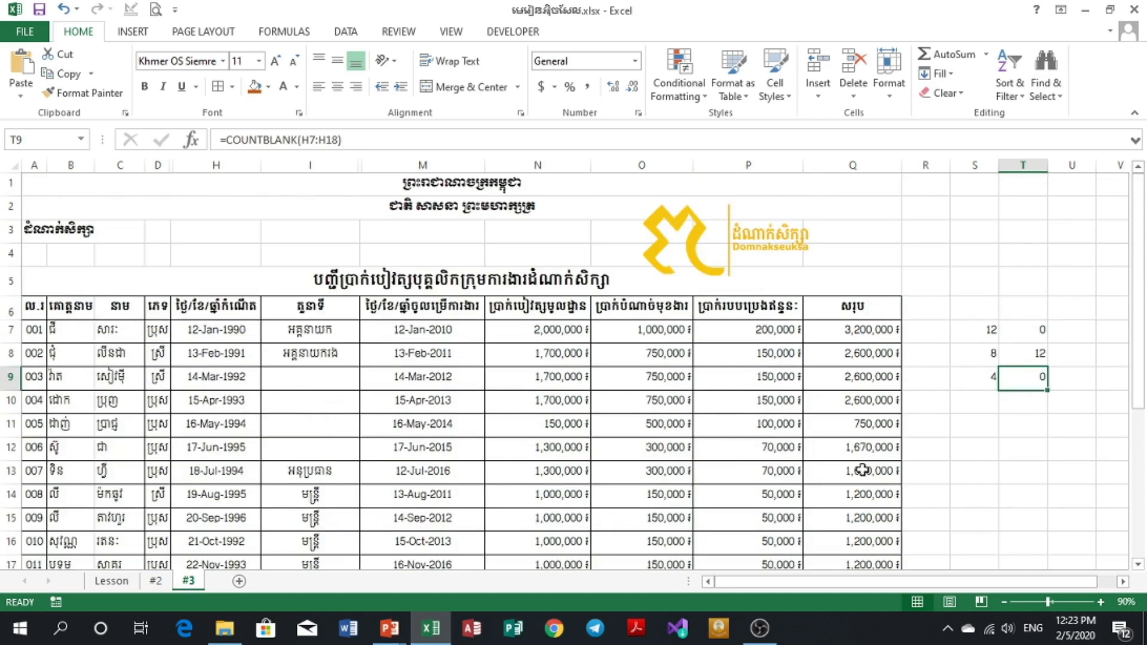